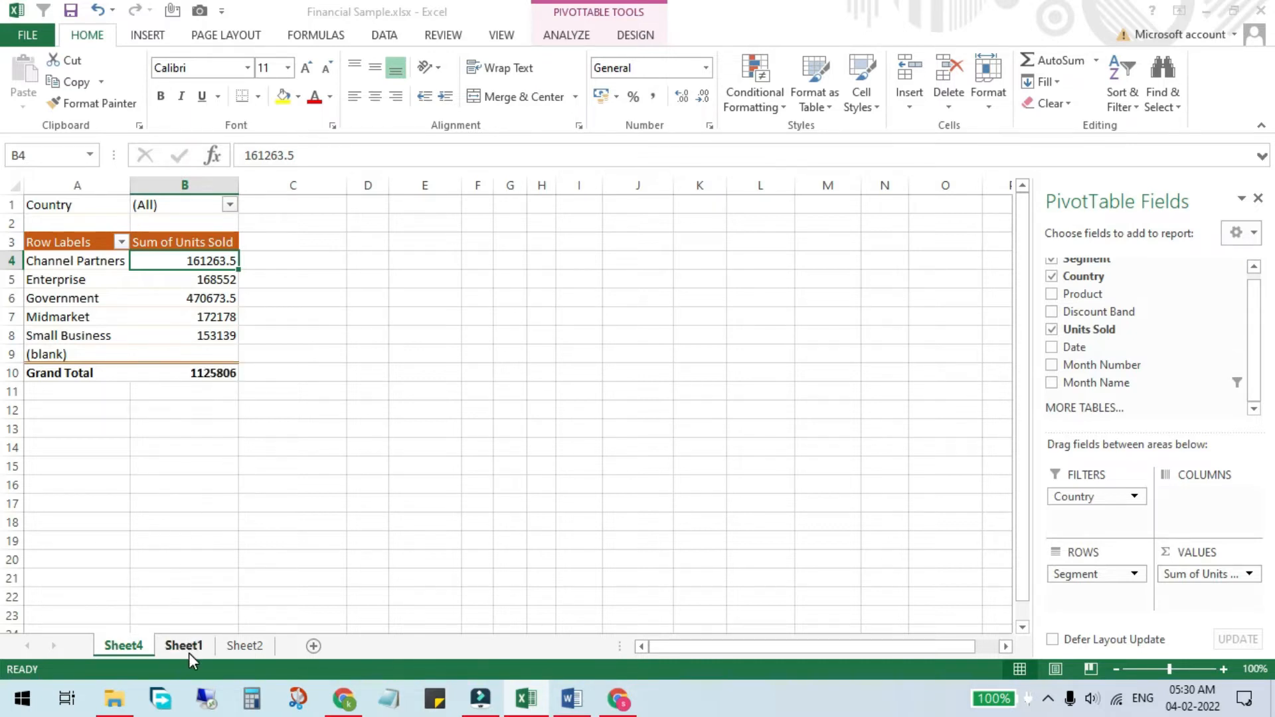
Open Sheet1 and select the whole data table, from the Segment through Month Name columns down to the last row.
left_click(188, 650)
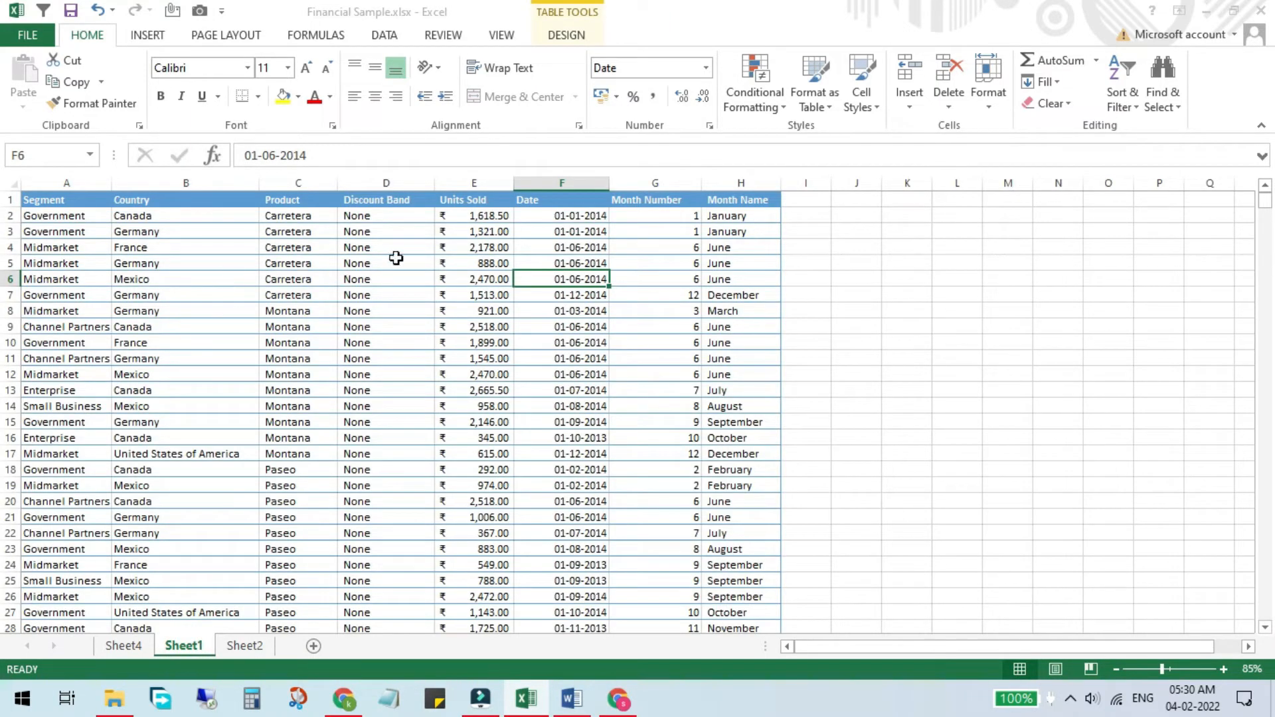
left_click(523, 226)
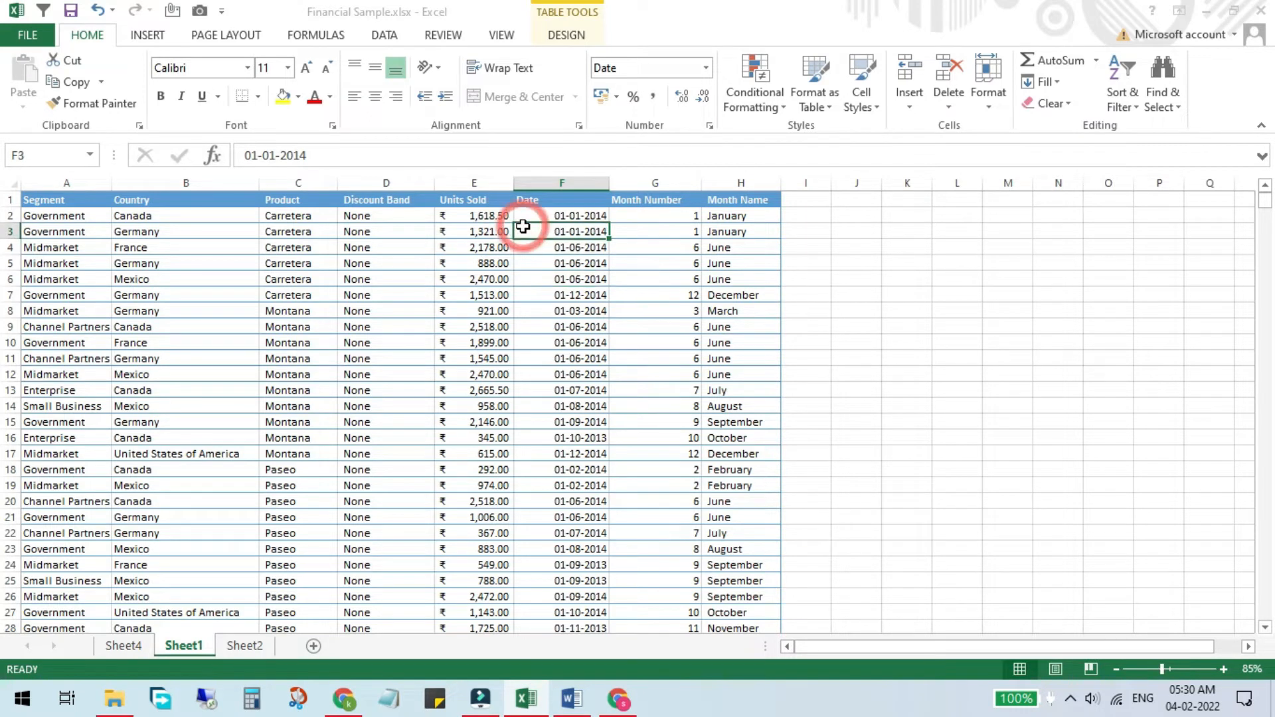
key("Right")
key("Right")
key("Up")
key("Up")
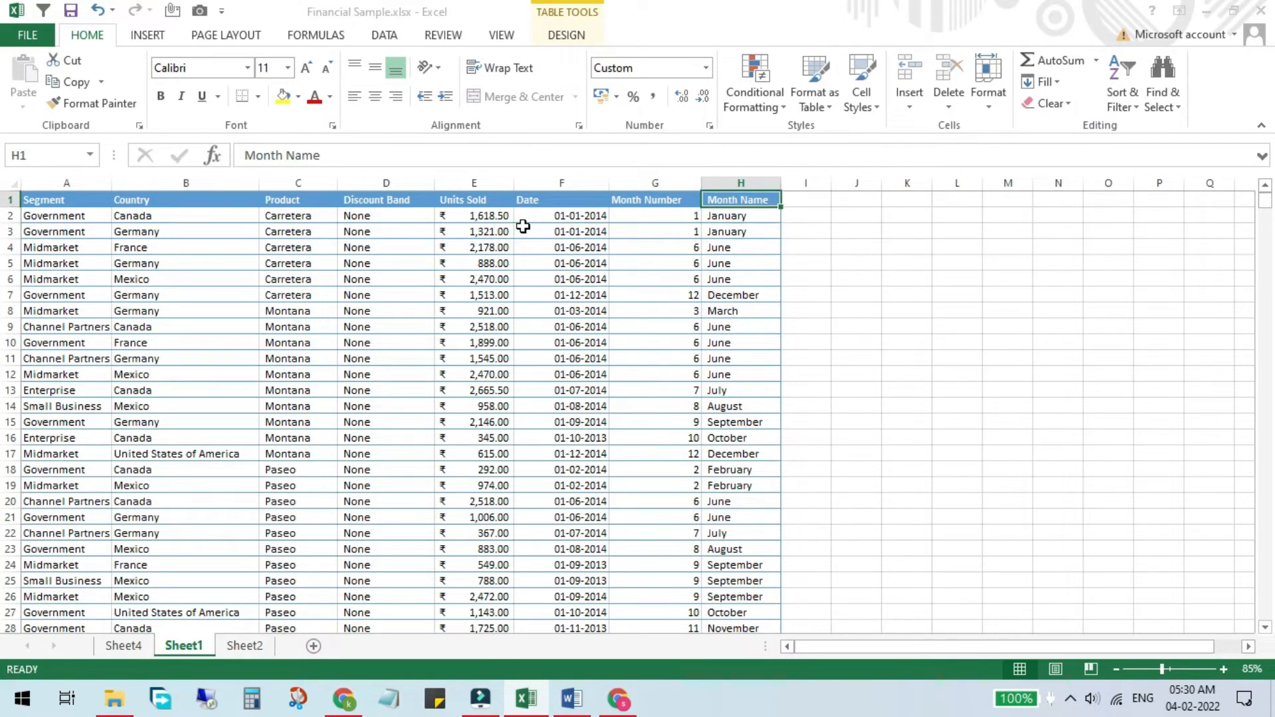
key("ctrl+shift+Down")
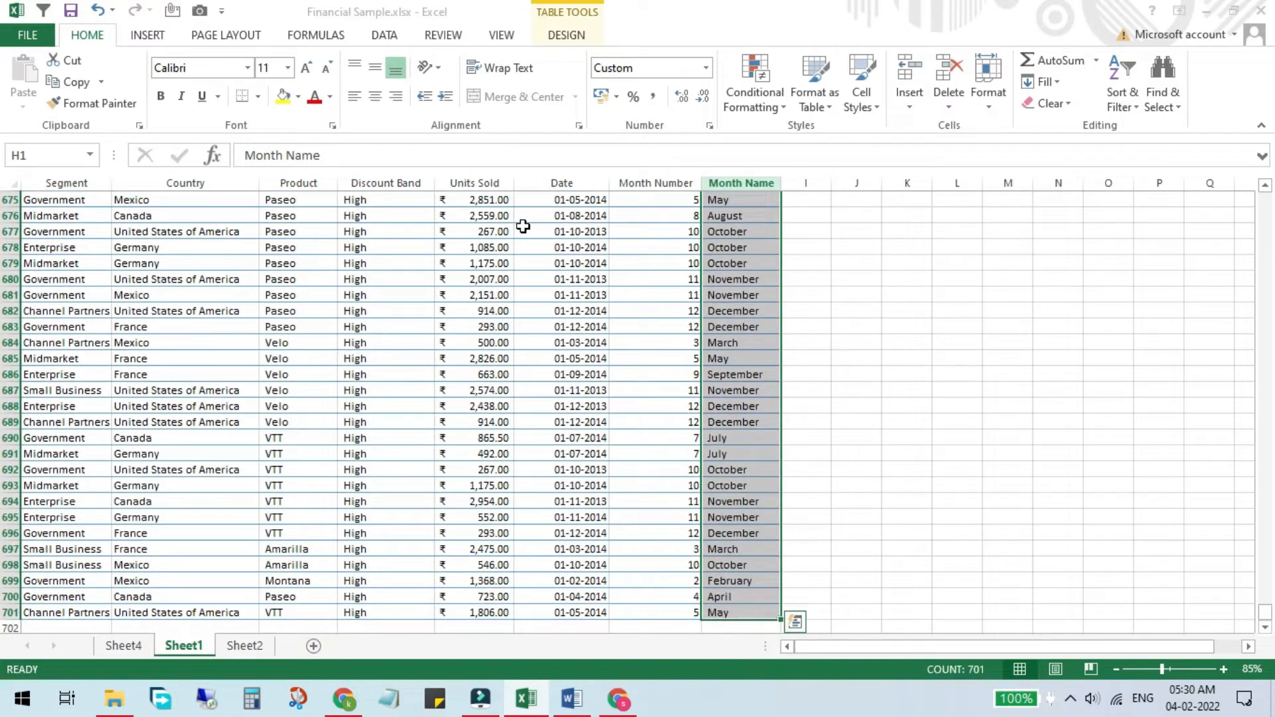
key("ctrl+shift+Left")
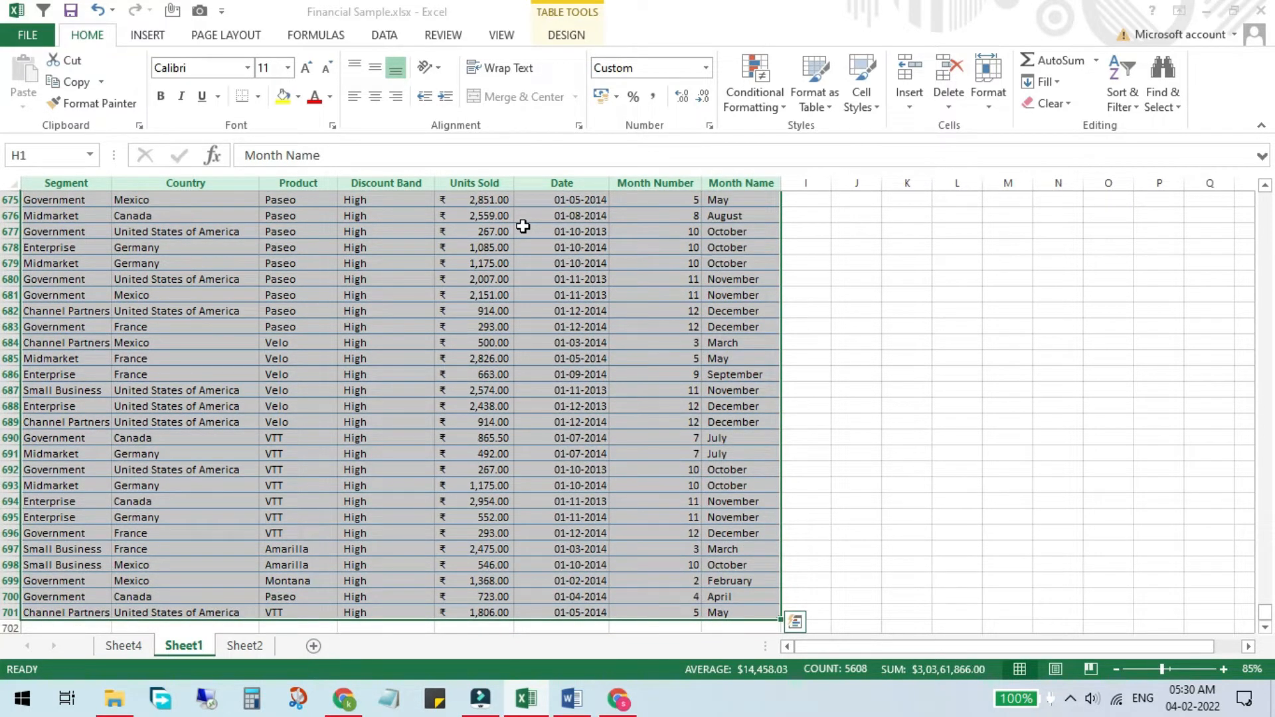
Select the block of empty rows directly beneath the data table, starting at row 702.
key("ctrl+Down")
key("Down")
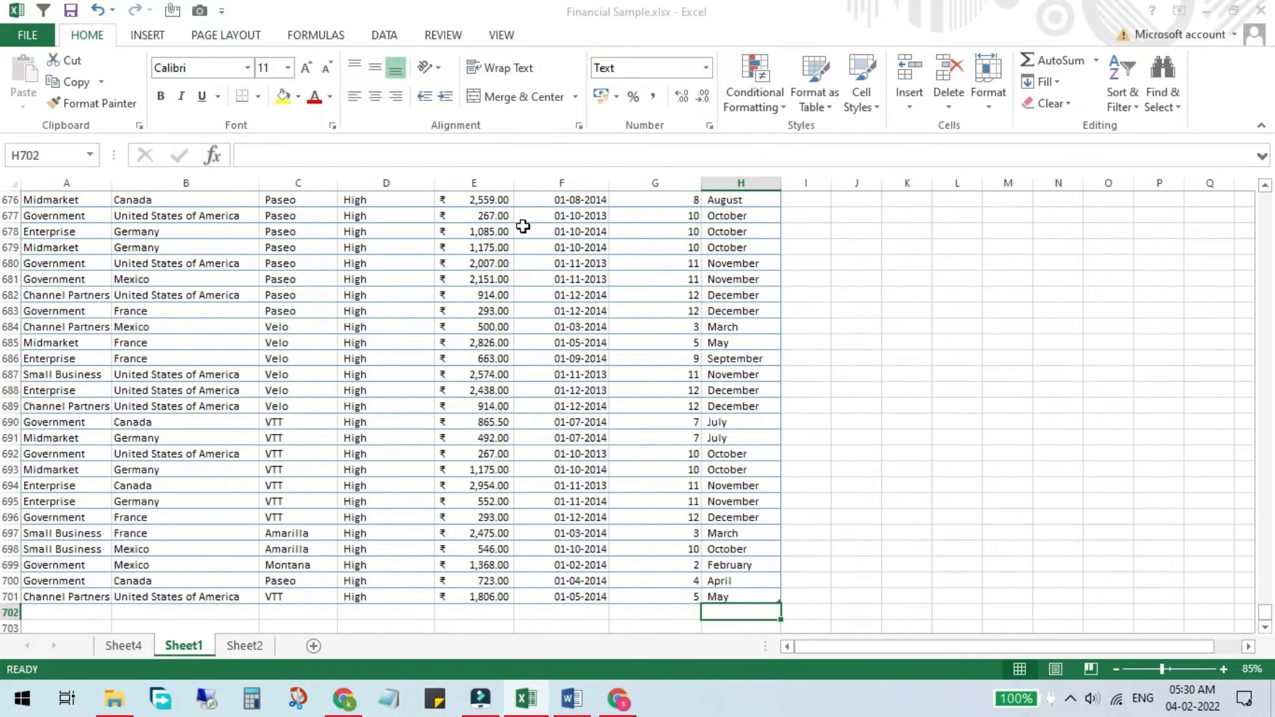
key("shift+space")
key("shift+Down")
key("shift+Down")
key("shift+Down")
key("shift+Down")
key("shift+Down")
key("shift+Down")
key("shift+Down")
key("shift+Down")
key("shift+Down")
key("shift+Down")
key("shift+Down")
key("shift+Down")
key("shift+Down")
key("shift+Down")
key("shift+Down")
key("shift+Down")
key("shift+Down")
key("shift+Down")
key("shift+Down")
key("Up")
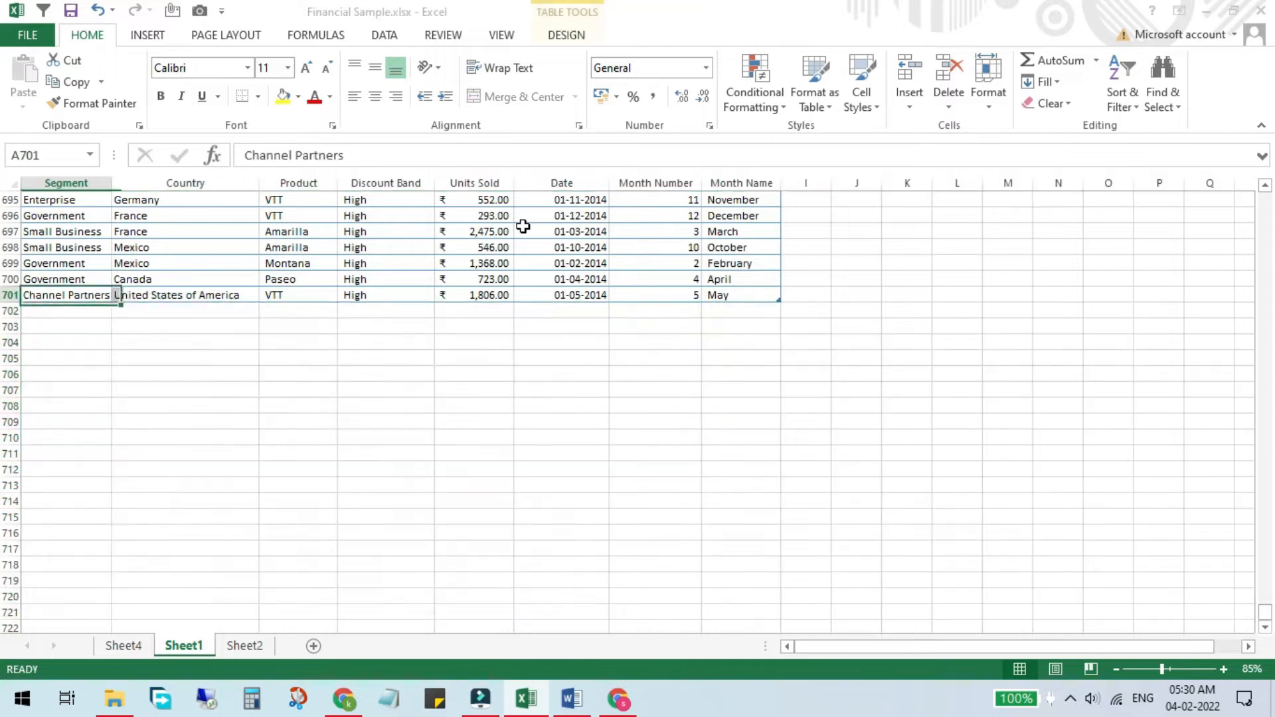
Return to the header row and select the empty columns I through P beside the data table.
key("ctrl+Up")
key("Right")
key("Right")
key("Right")
key("Right")
key("Right")
key("Right")
key("Right")
key("Right")
key("ctrl+space")
key("shift+Right")
key("shift+Right")
key("shift+Right")
key("shift+Right")
key("shift+Right")
key("shift+Right")
key("shift+Right")
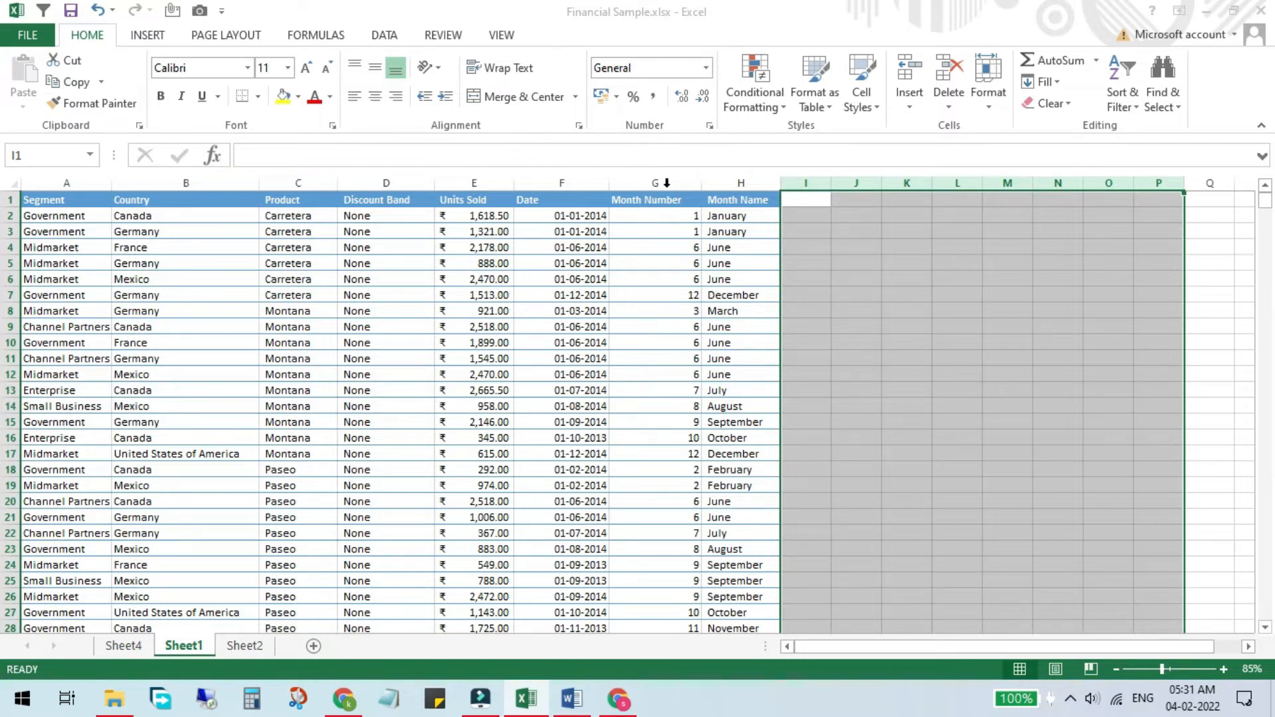
Add a Tax column in column I after Month Name, calculated with the formula =[@[Units Sold]]*0.18.
left_click(806, 199)
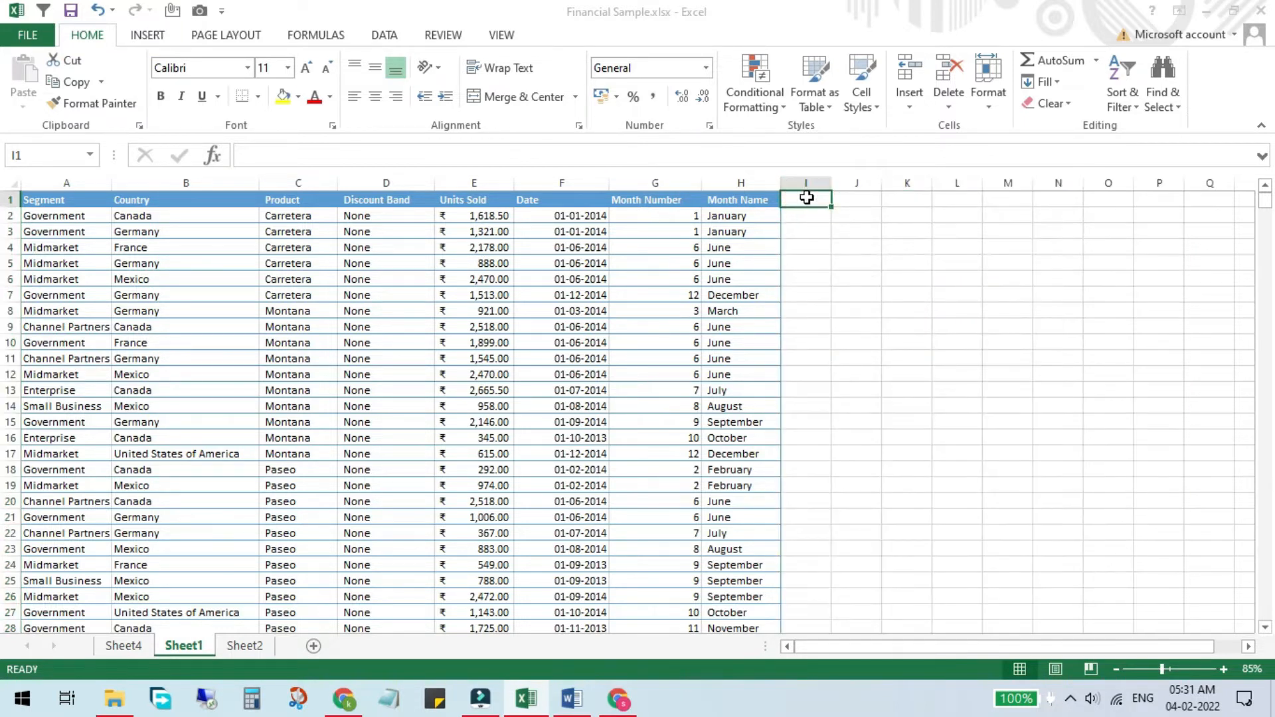
type("Tax")
key("Return")
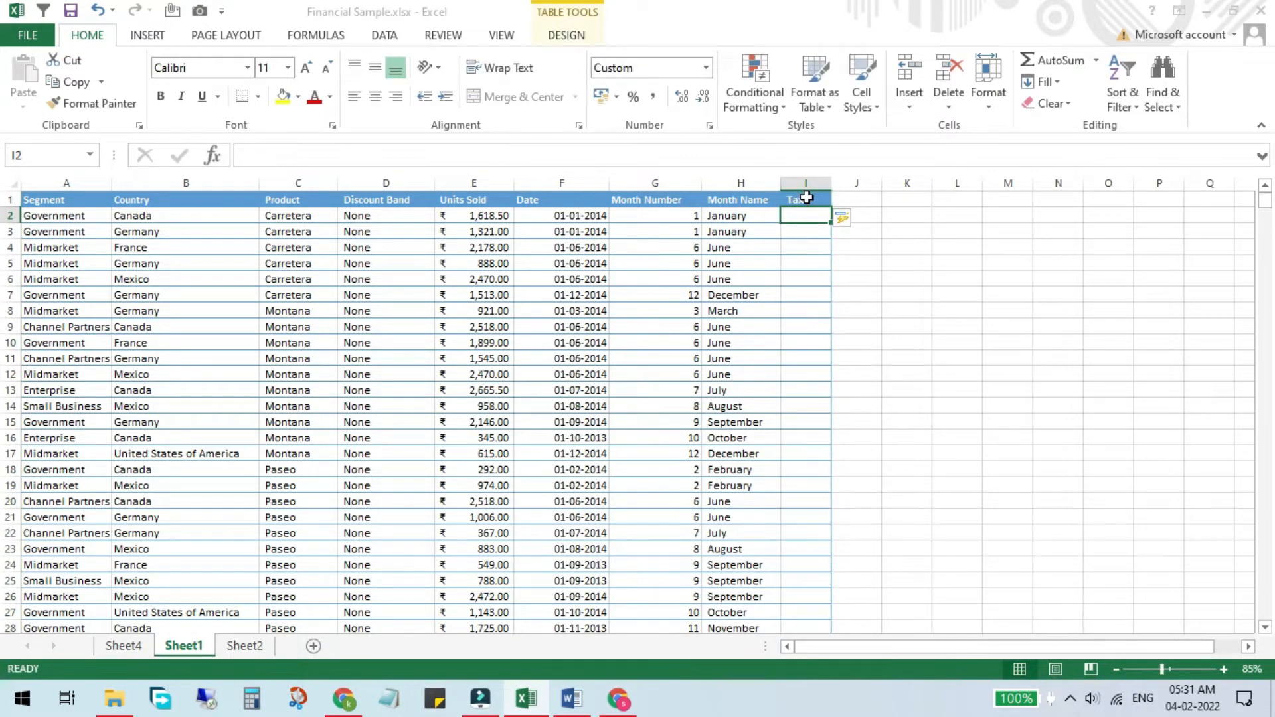
type("=")
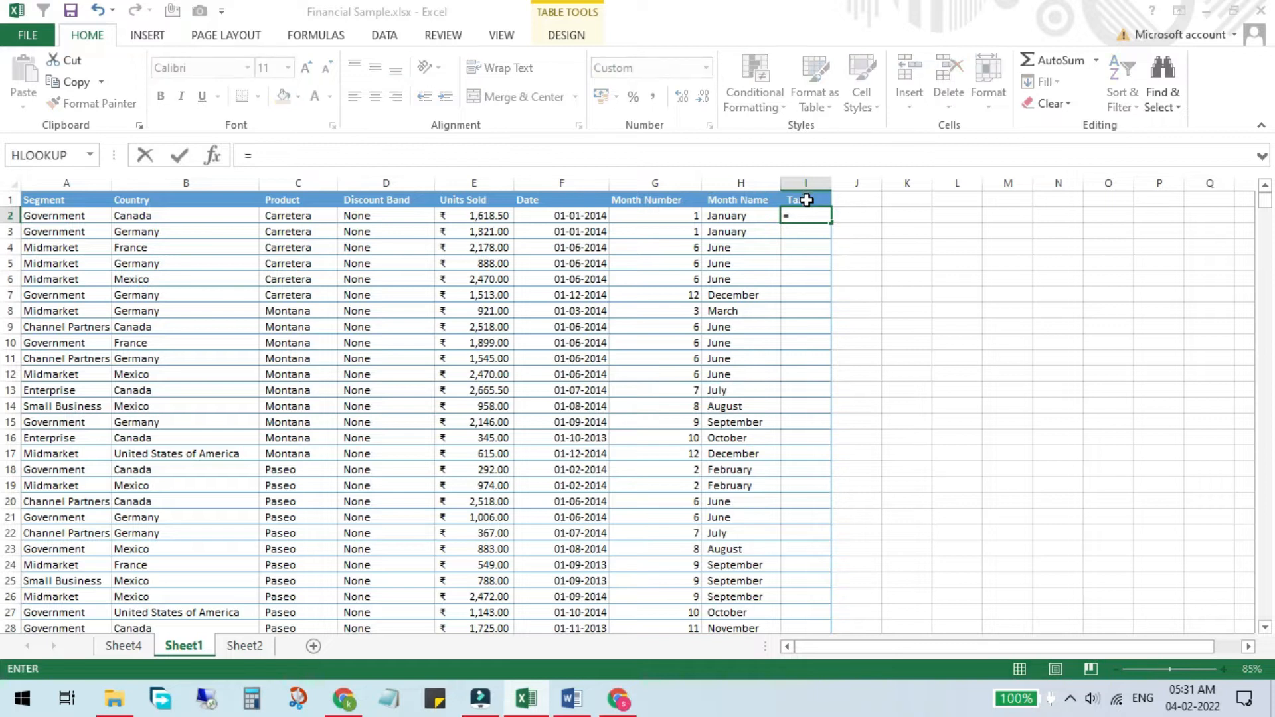
left_click(491, 214)
left_click(383, 151)
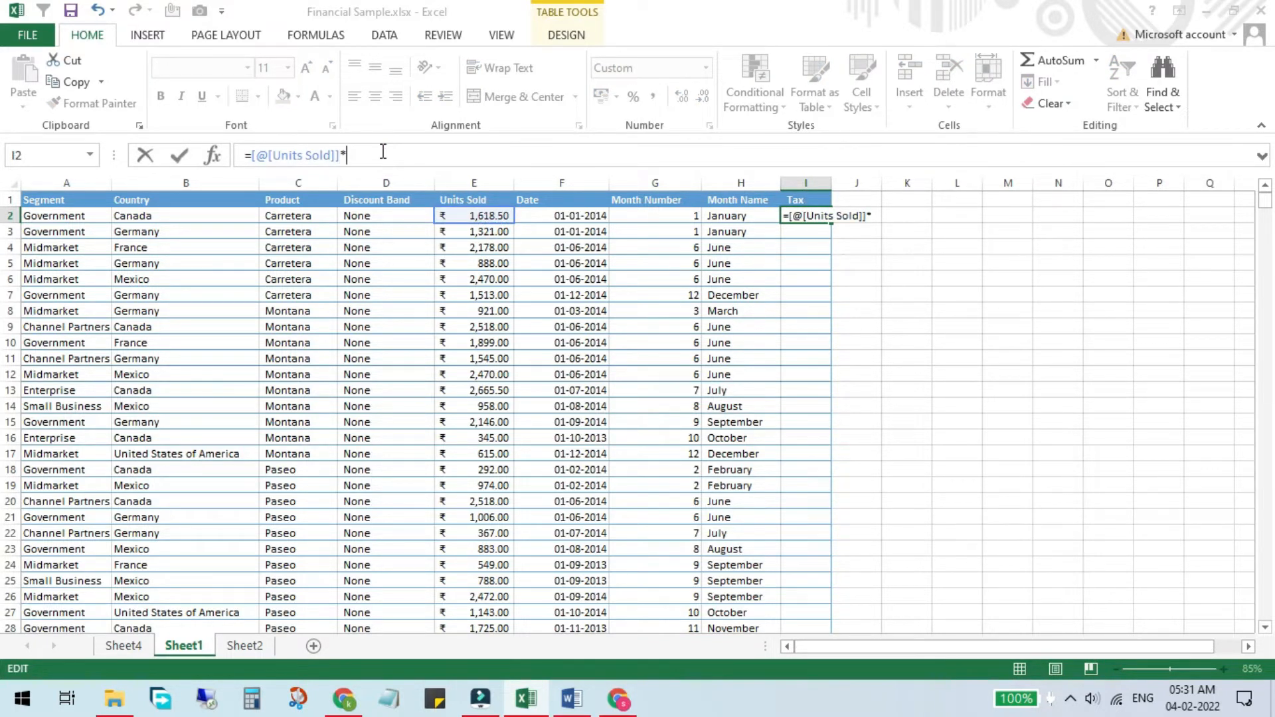
type("*0.18")
key("Return")
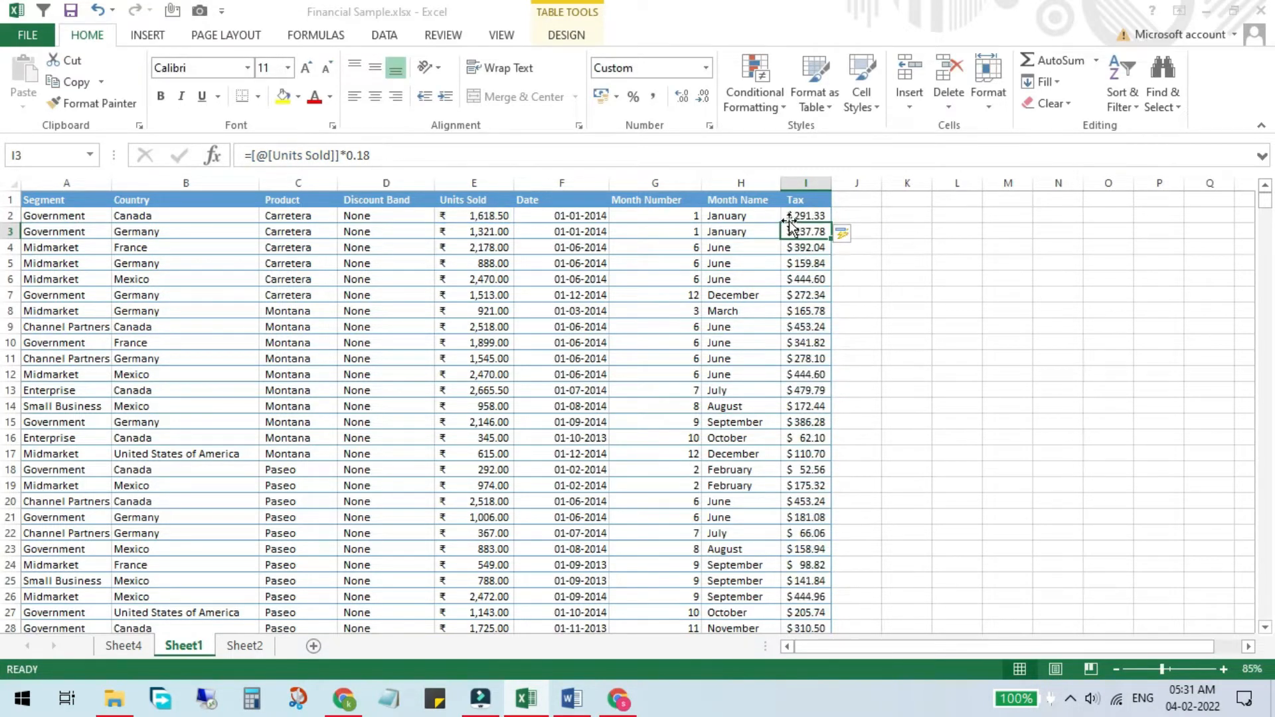
Try to copy the entire column I and paste it over itself as values.
left_click(807, 183)
key("ctrl+c")
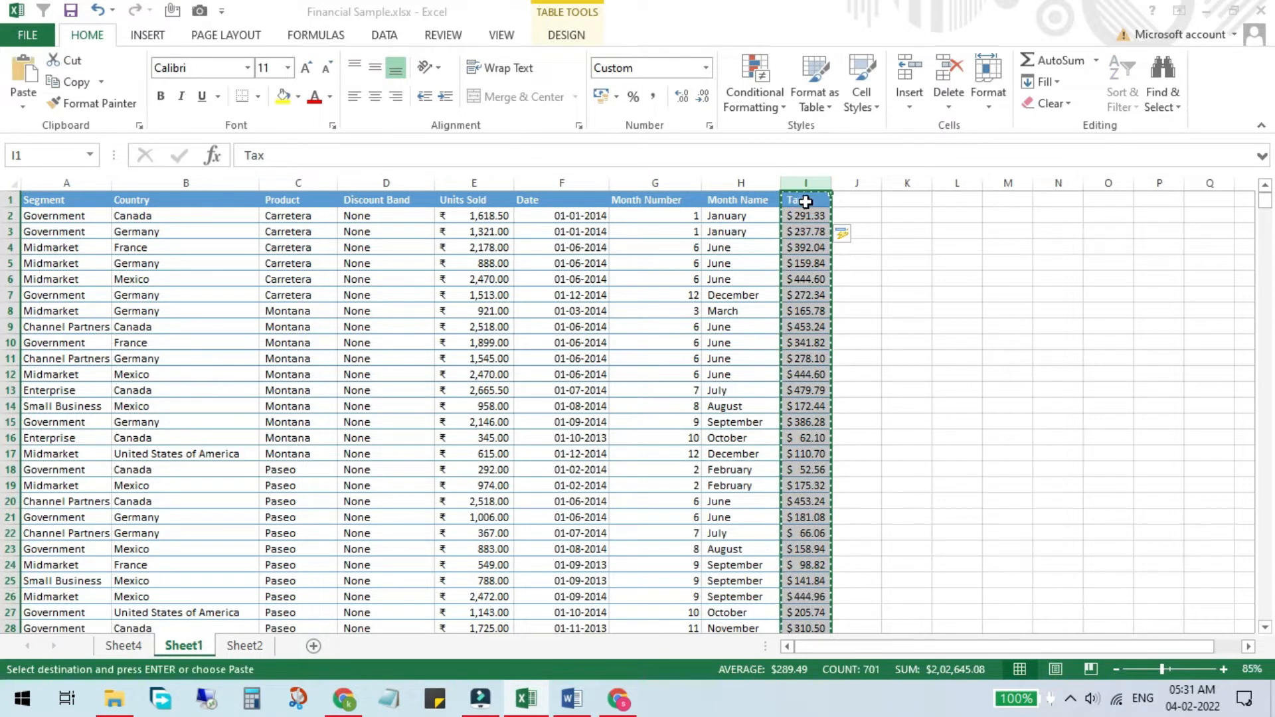
right_click(805, 200)
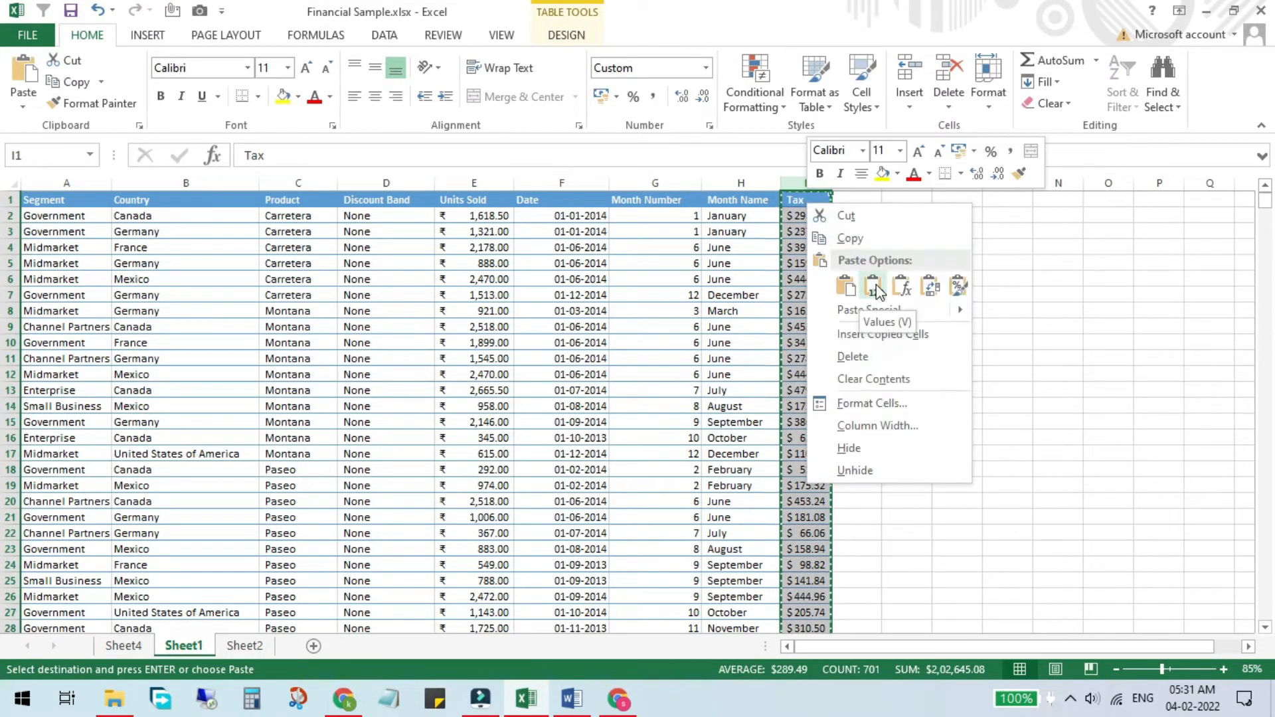
left_click(875, 290)
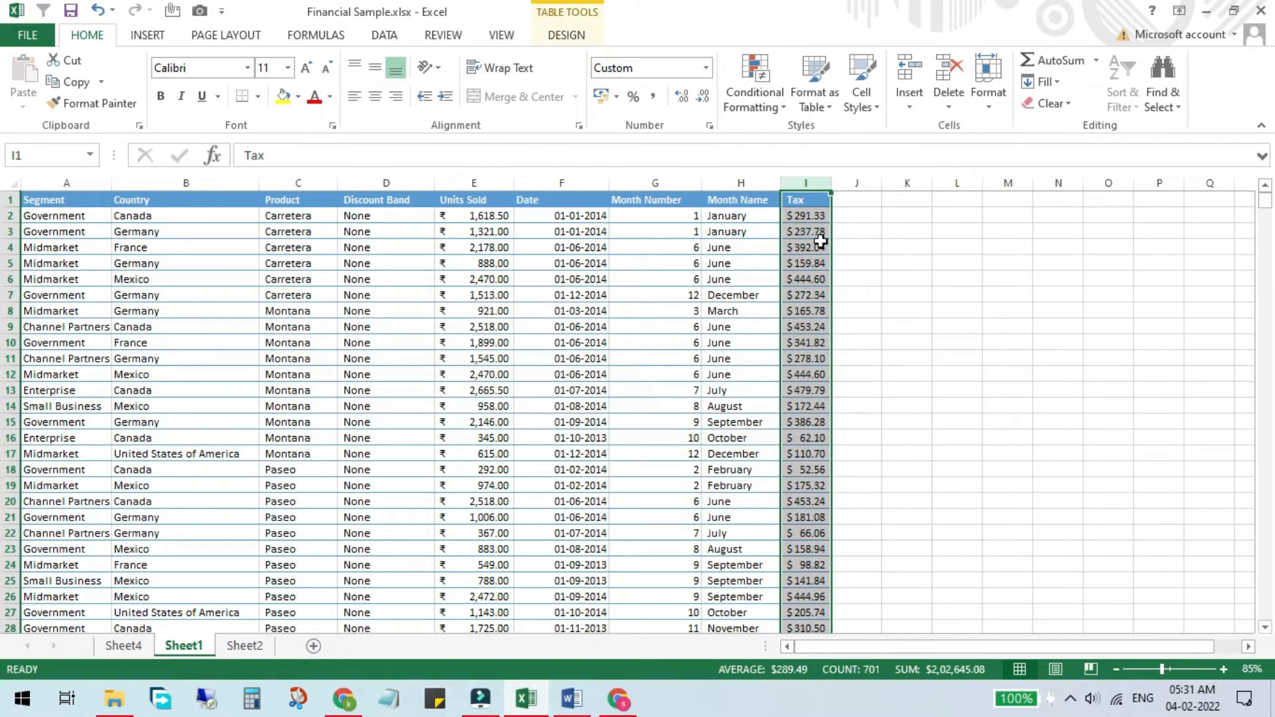
Convert the formulas in the Tax table column's data cells to static values and check the cells up to the first data row.
left_click(818, 247)
key("ctrl+alt+v")
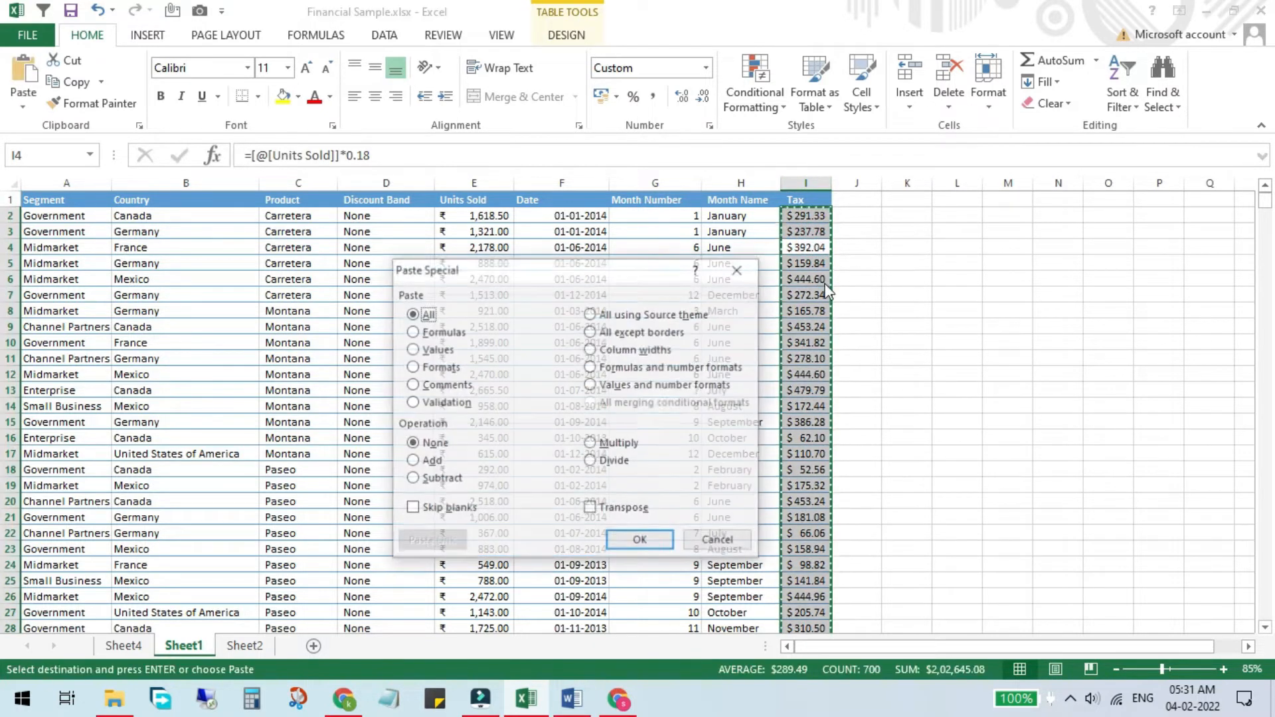
key("v")
key("Return")
key("Escape")
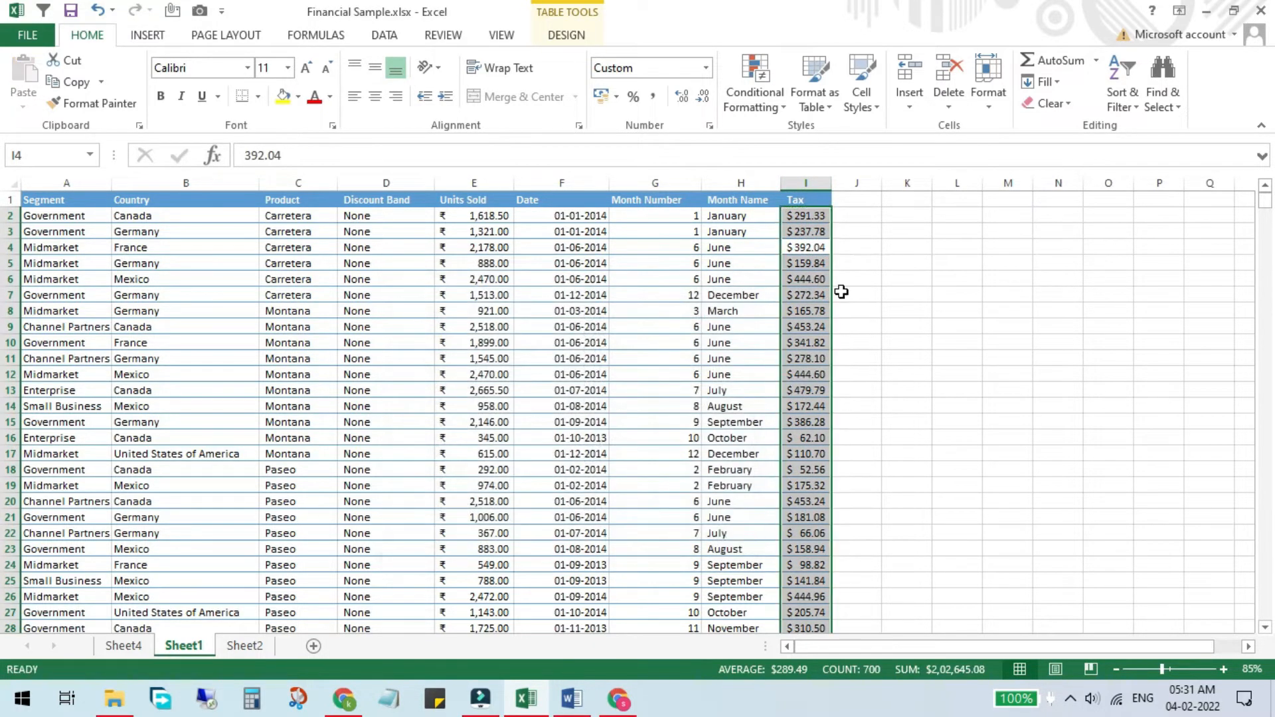
left_click(815, 309)
key("Up")
key("Up")
key("Up")
key("Up")
key("Up")
key("Up")
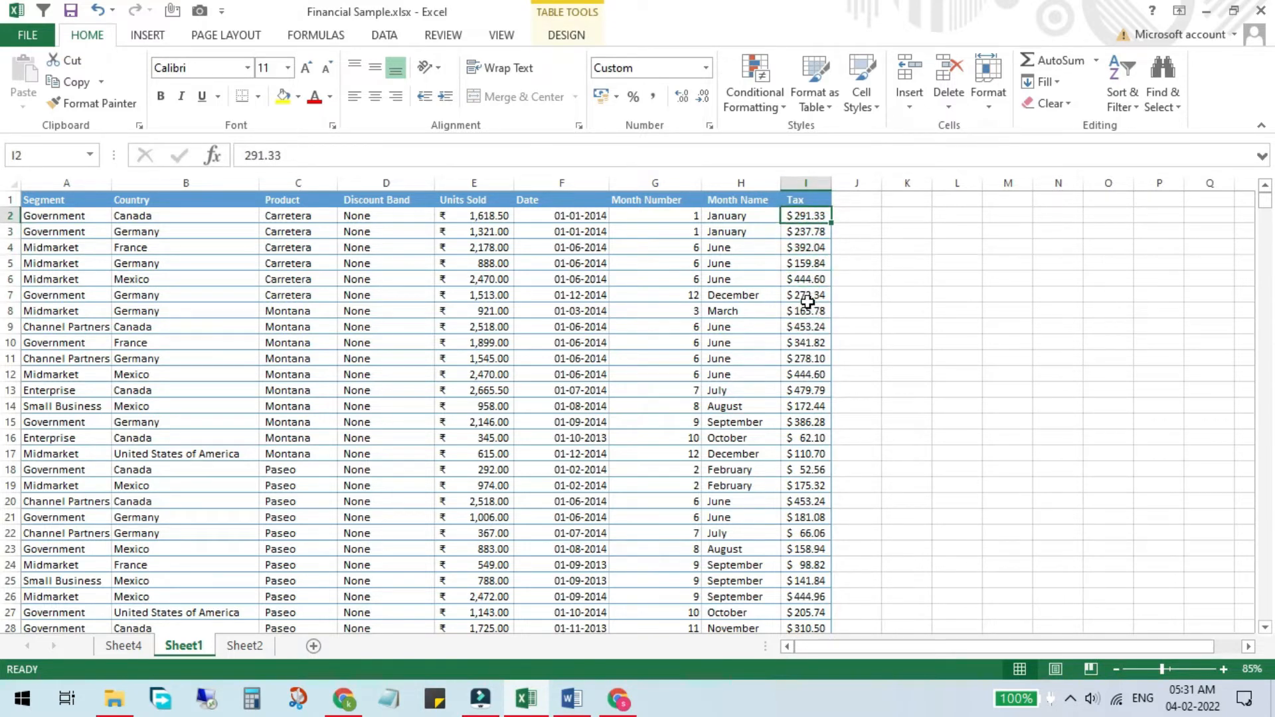
Switch to Sheet4 and refresh the pivot table.
left_click(134, 645)
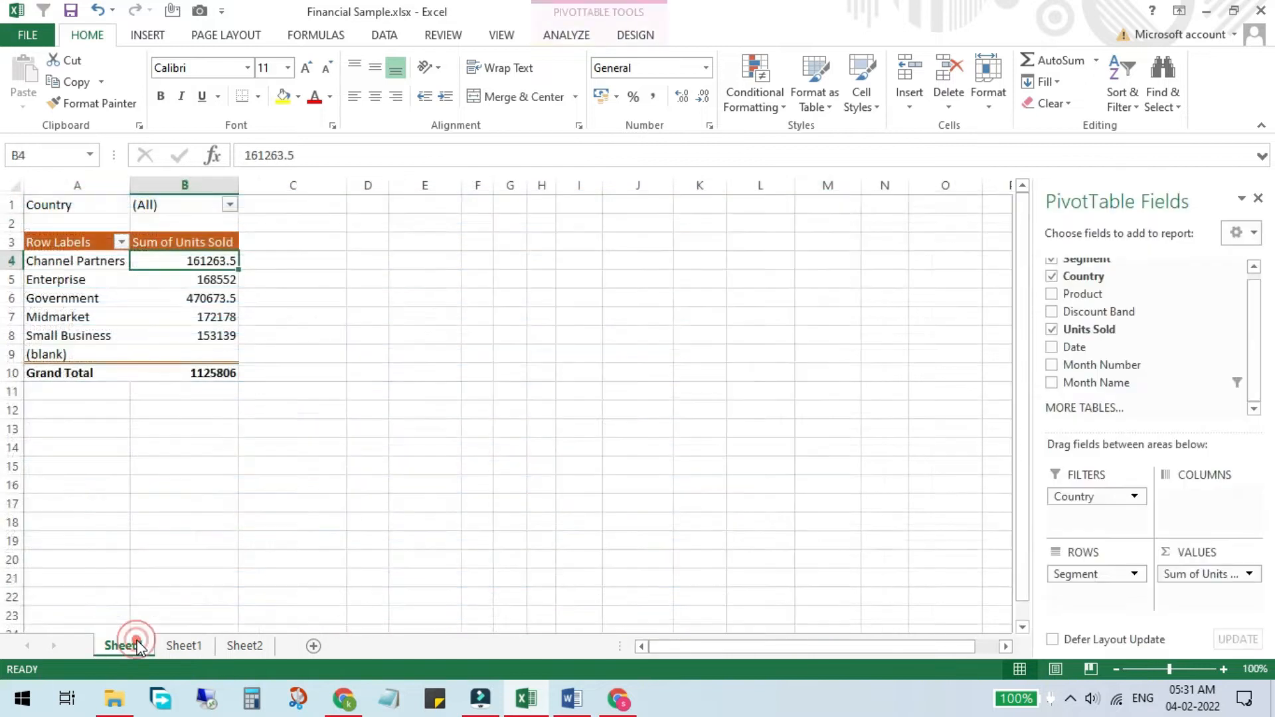
right_click(200, 300)
left_click(247, 377)
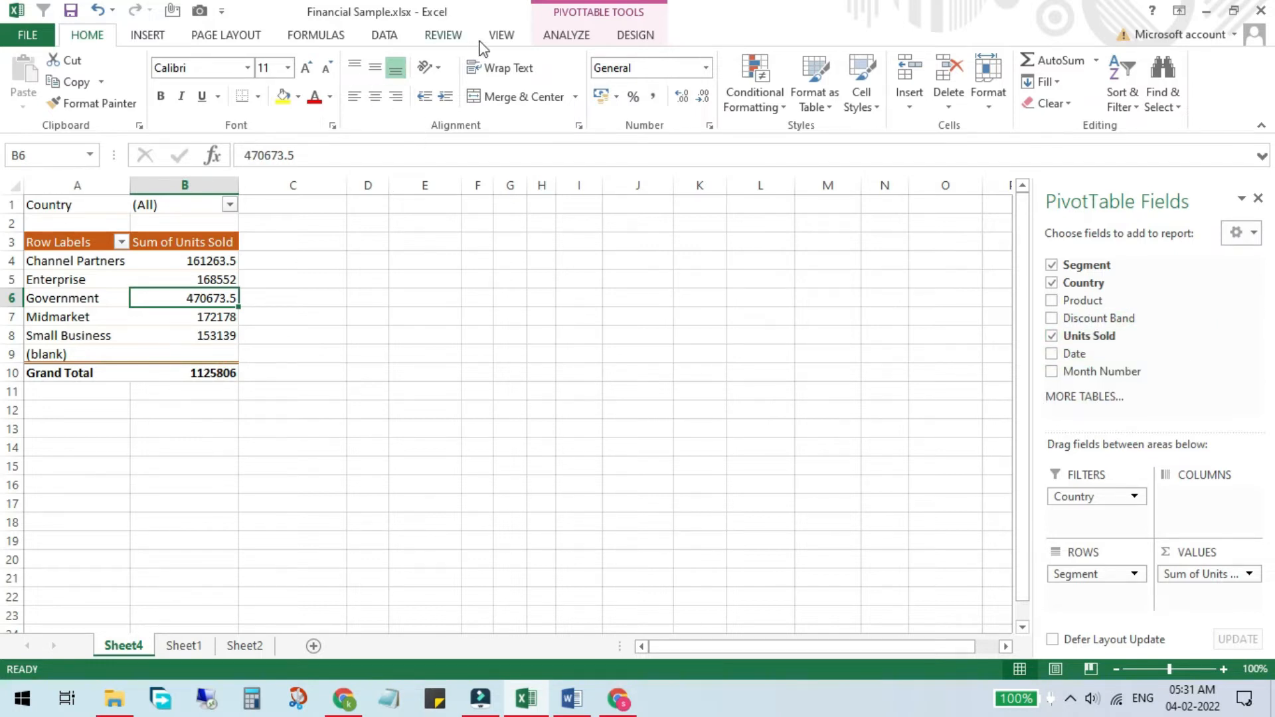
Change the pivot table's data source to the full financials table on Sheet1, from the Segment header to the end of the Tax column.
left_click(583, 30)
left_click(627, 36)
left_click(570, 37)
left_click(668, 107)
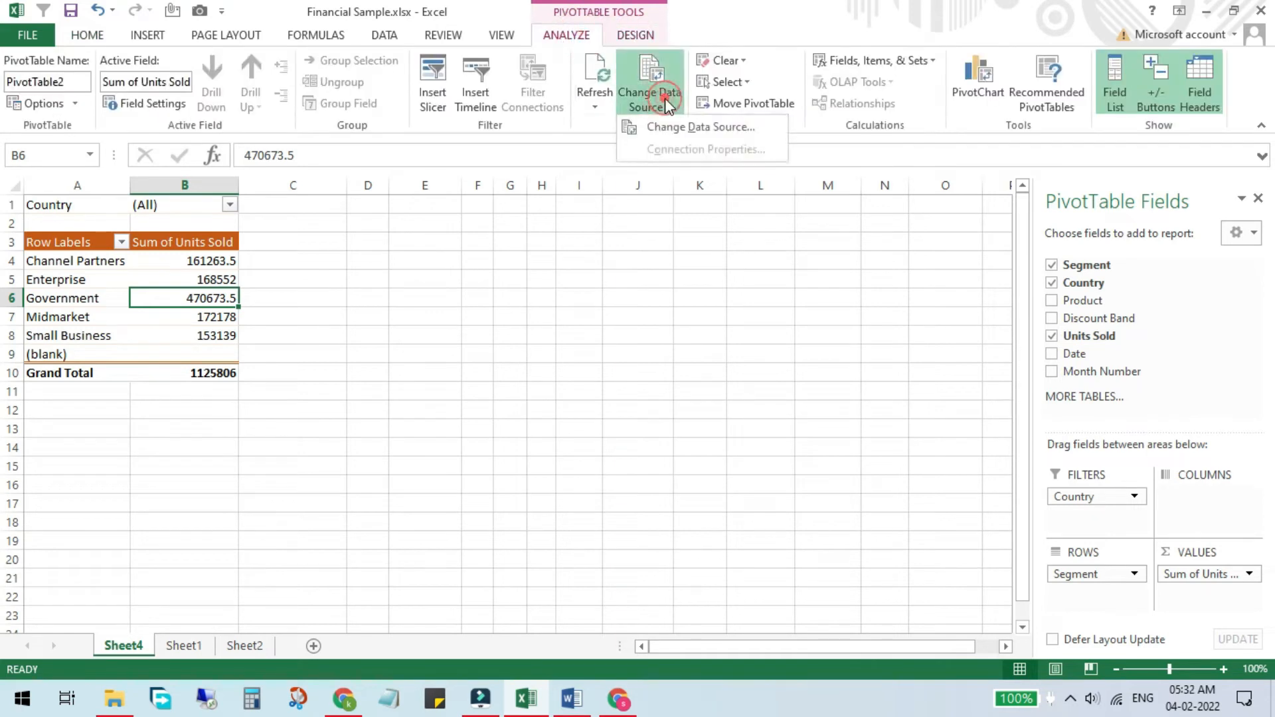
left_click(684, 128)
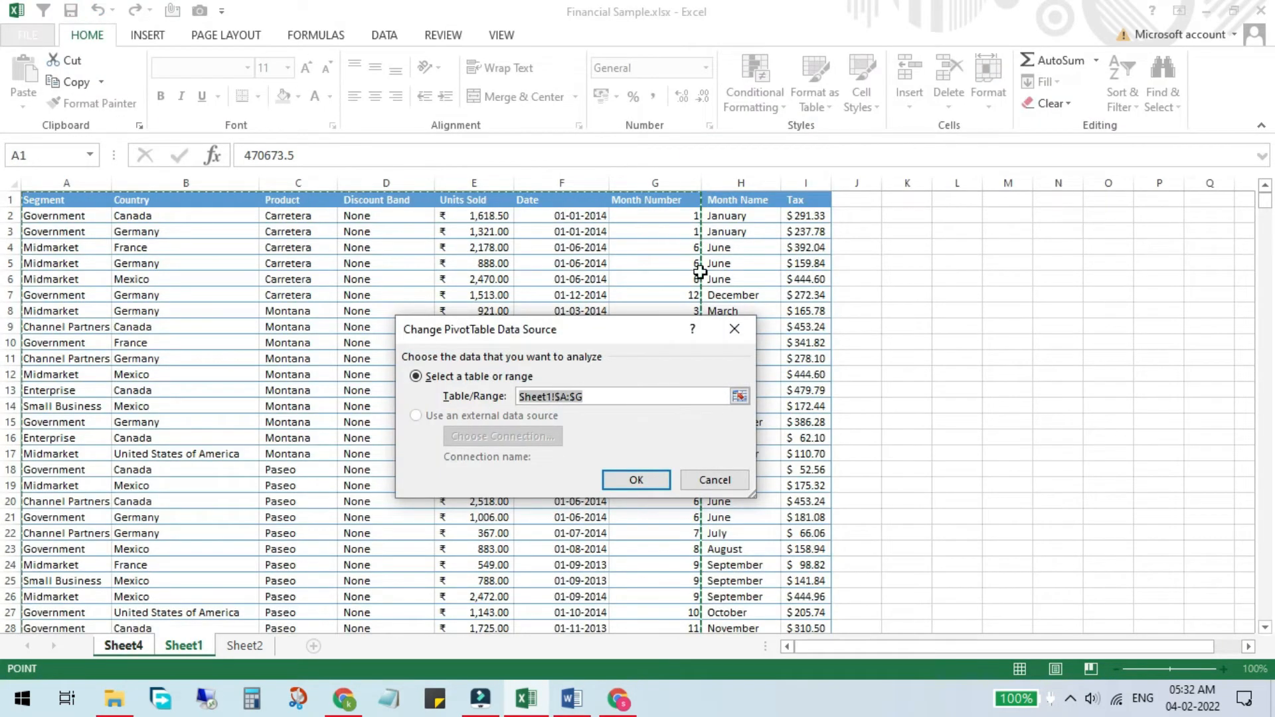
left_click_drag(56, 200, 817, 263)
left_click(69, 201)
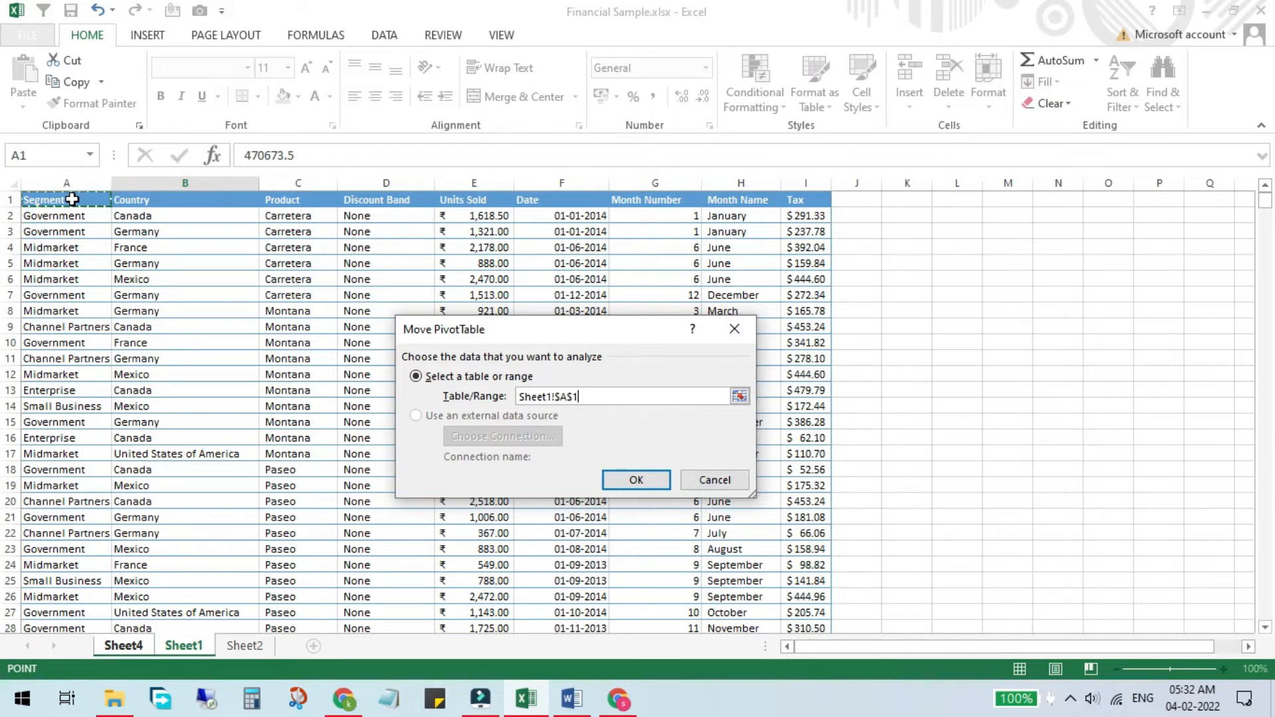
key("ctrl+shift+Right")
key("ctrl+shift+Down")
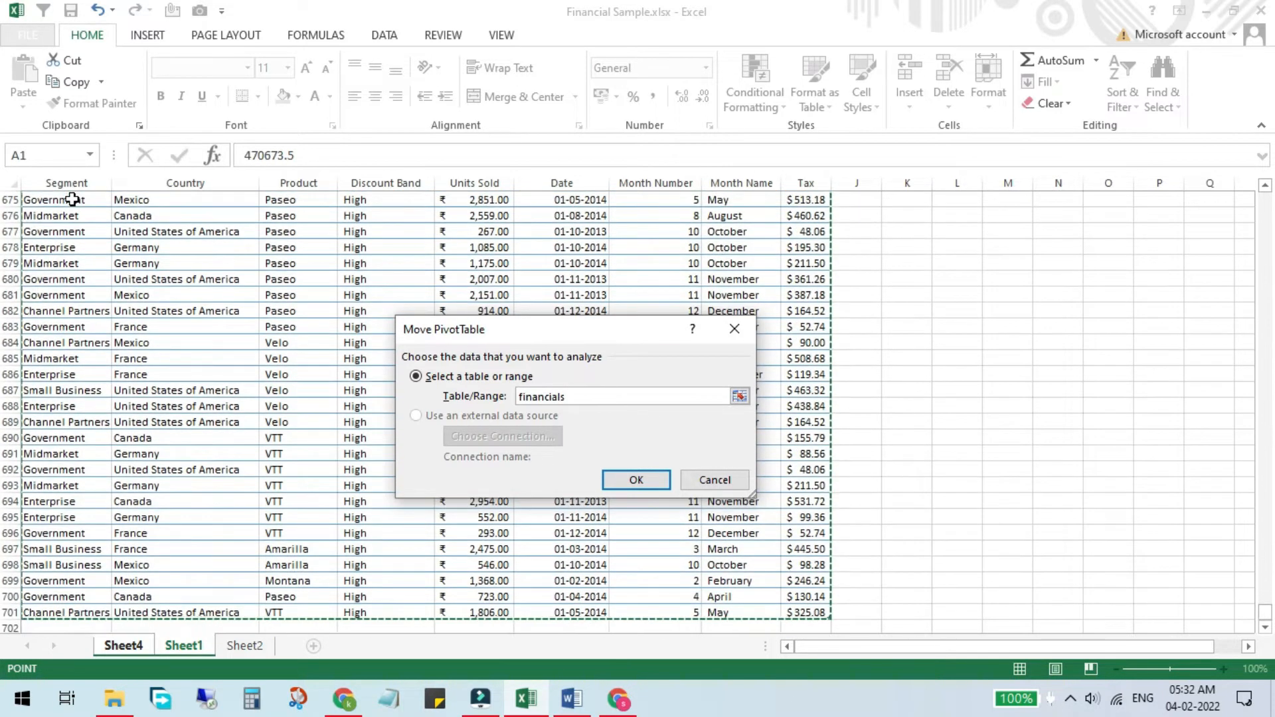
key("ctrl+Home")
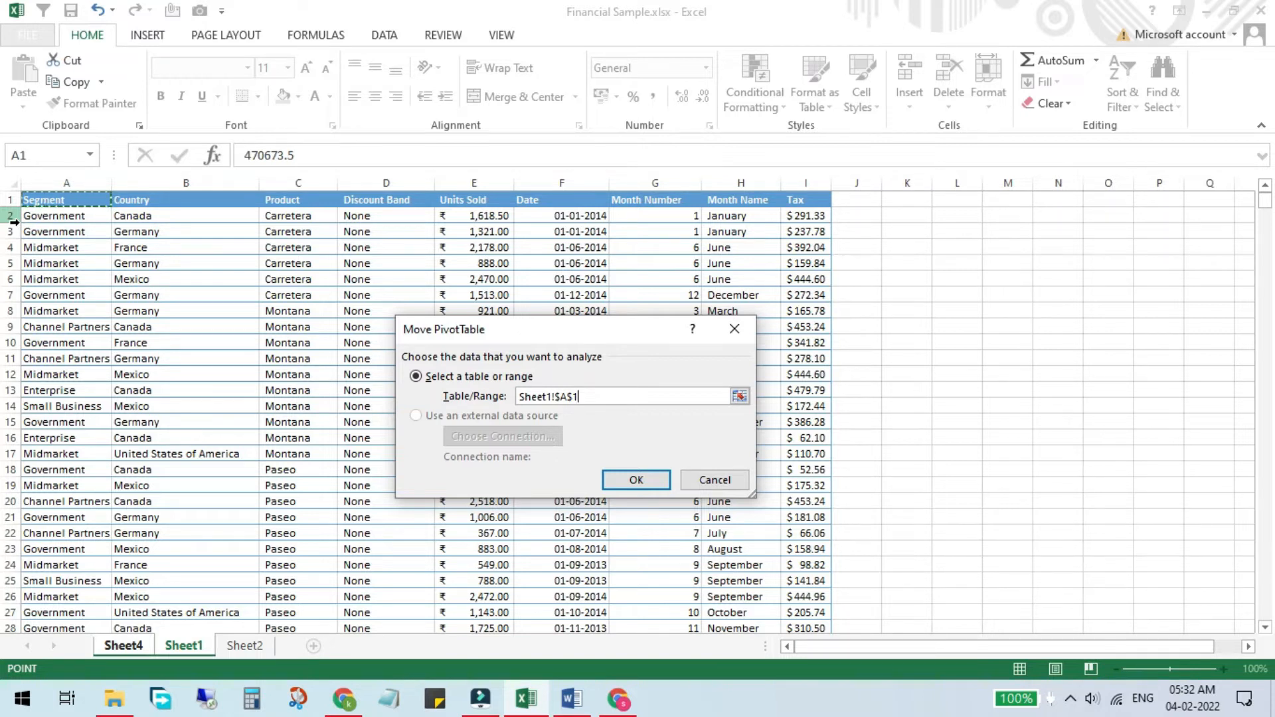
key("ctrl+shift+End")
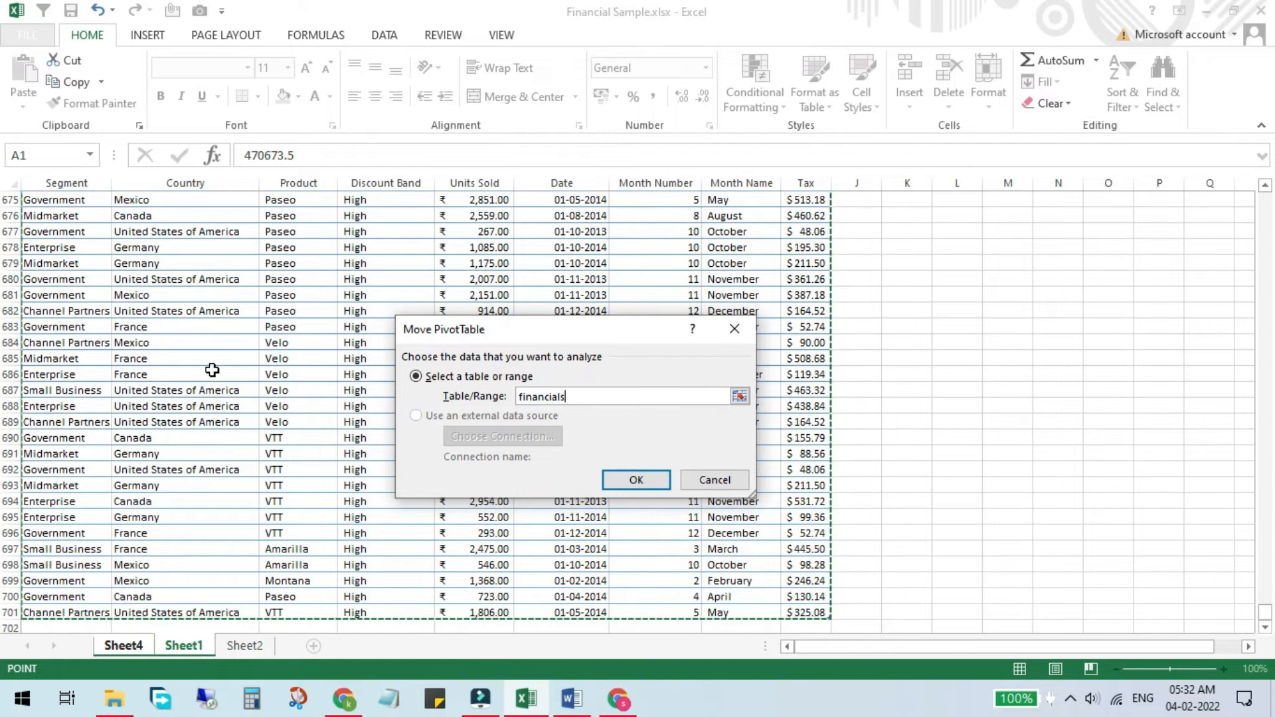
left_click(643, 483)
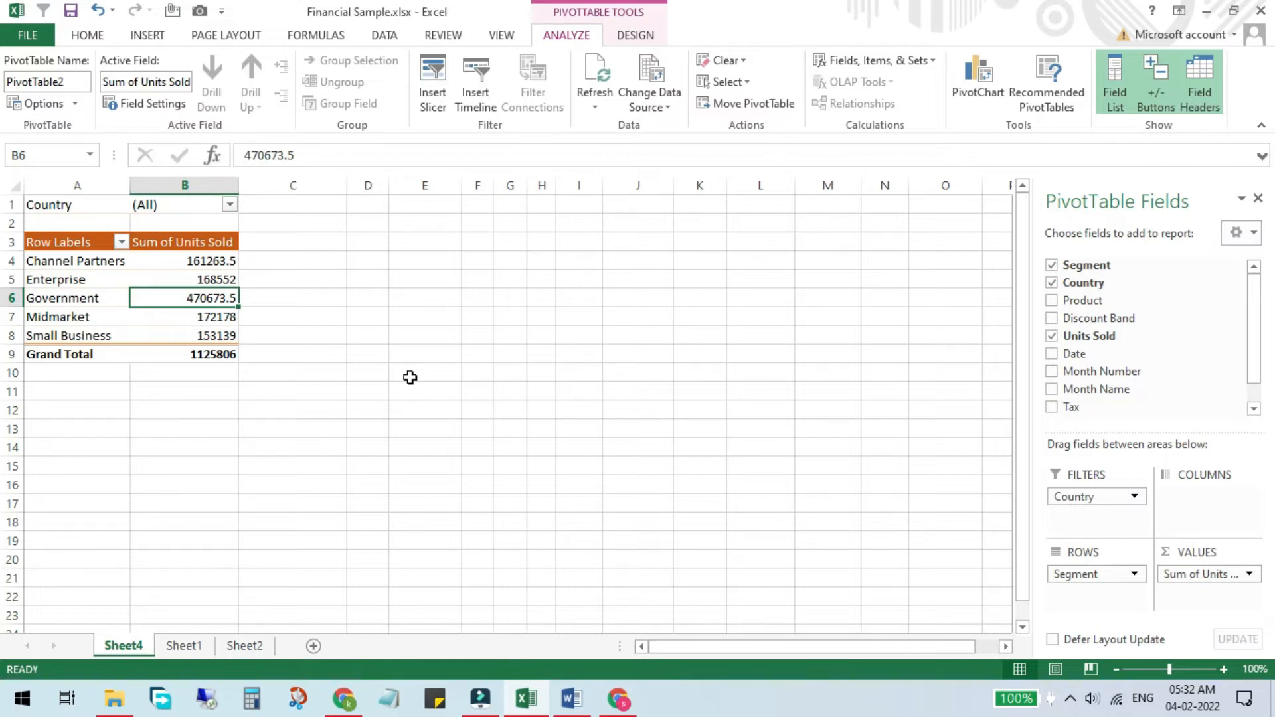
Reopen the pivot table's data source settings to check the source table, keeping financials as the range.
left_click(169, 278)
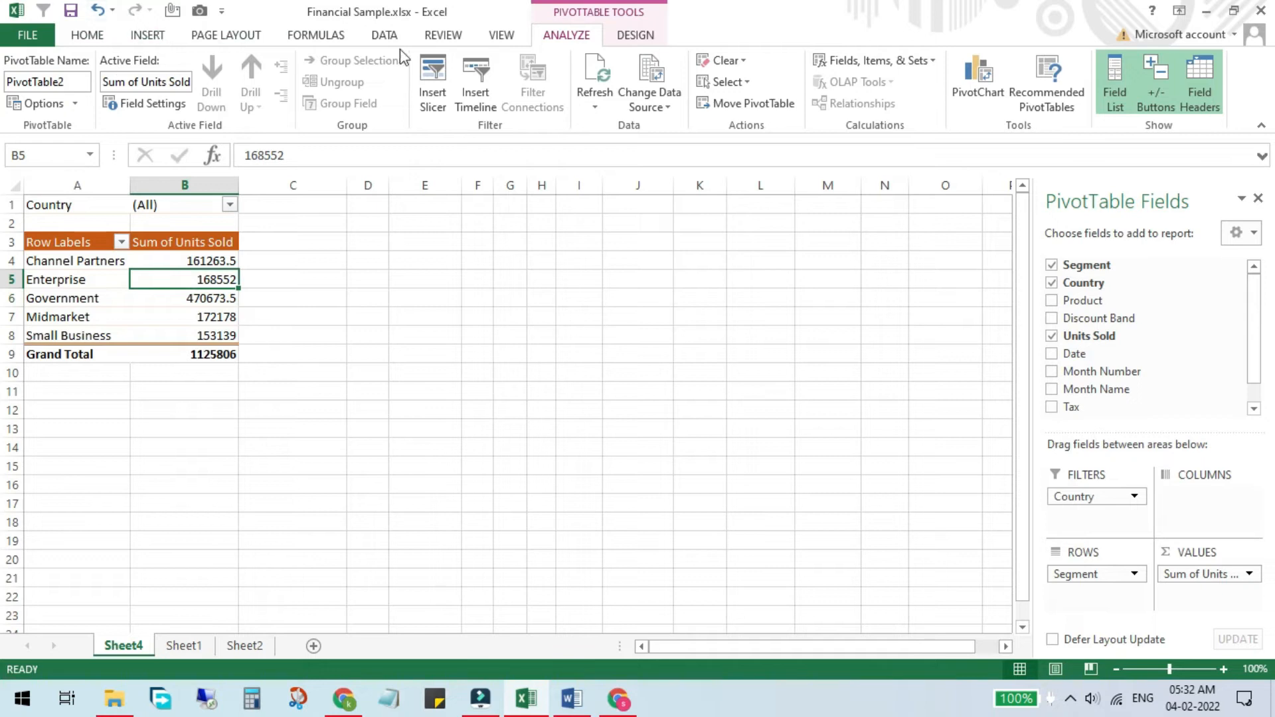
left_click(660, 106)
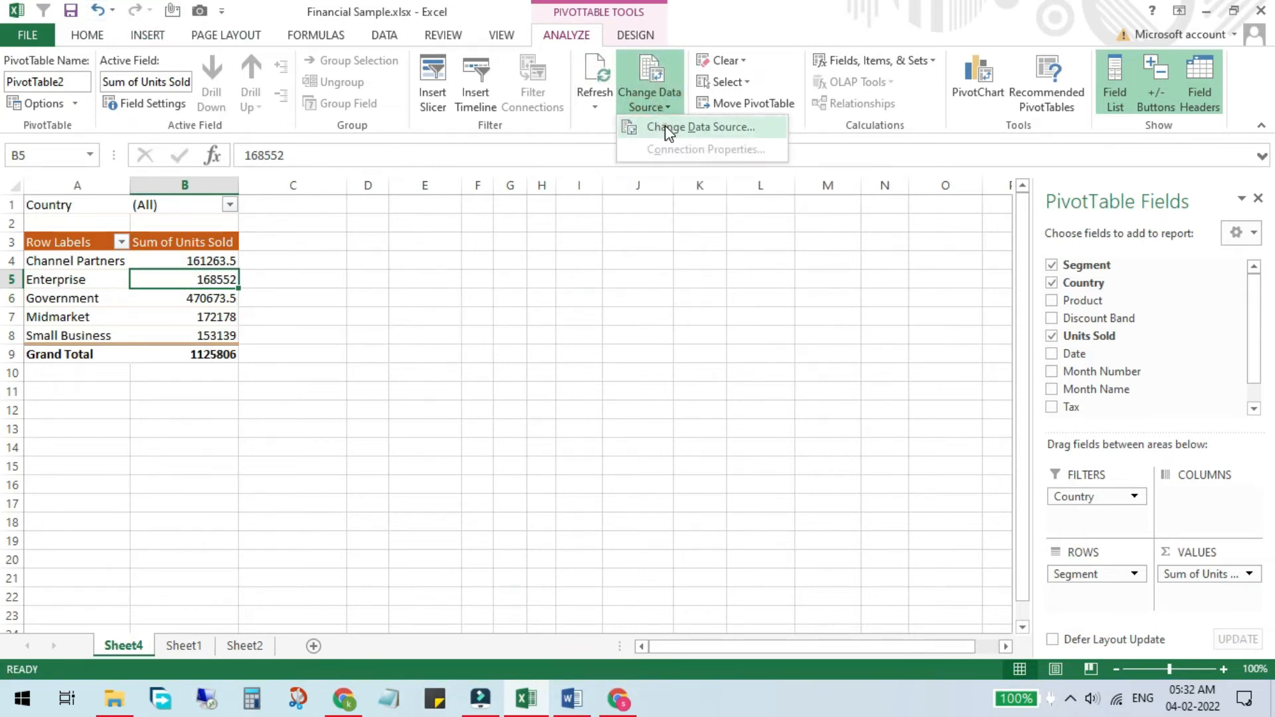
left_click(668, 133)
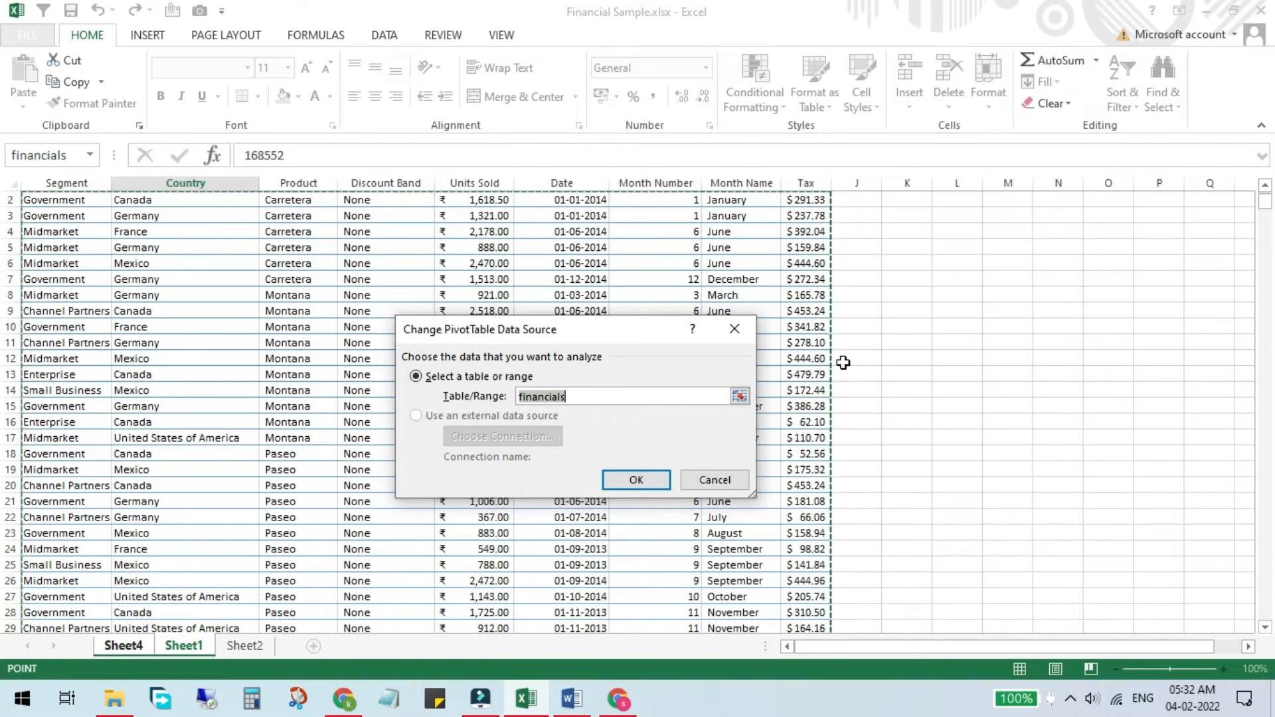
left_click(648, 483)
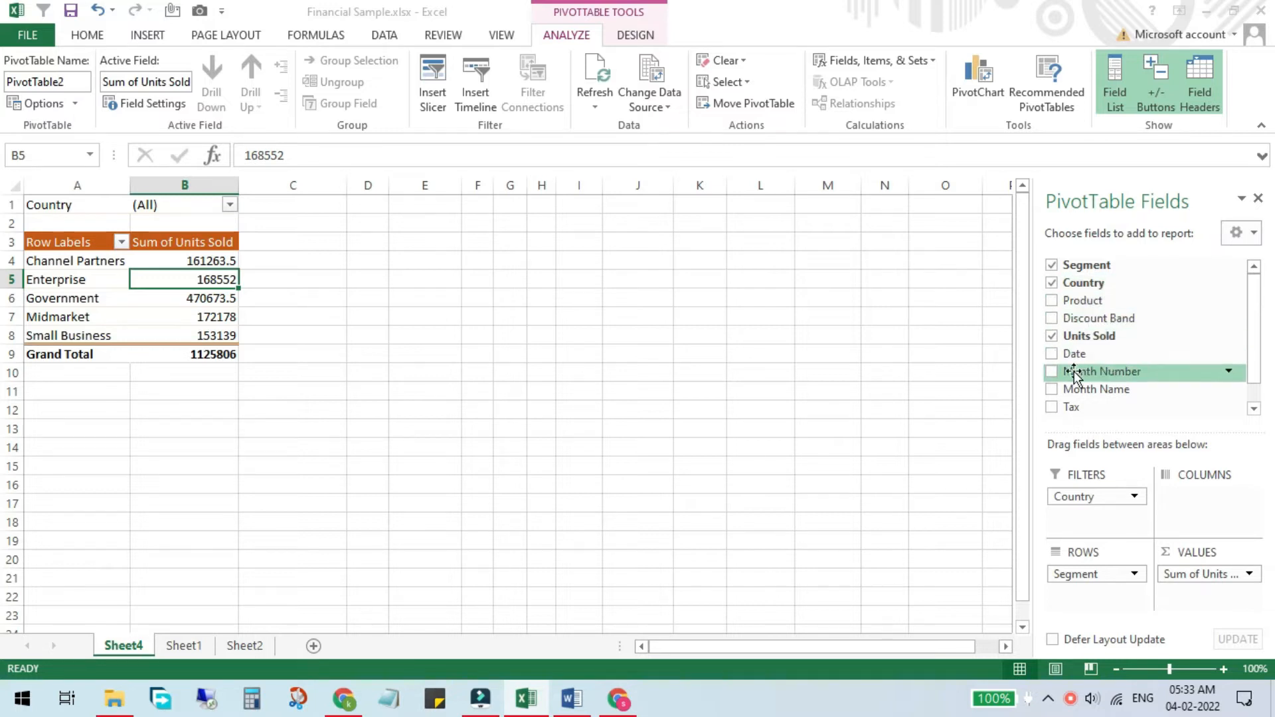
Add Month Name to the pivot table's columns and filter it to January, February and March.
left_click_drag(1102, 392, 1206, 512)
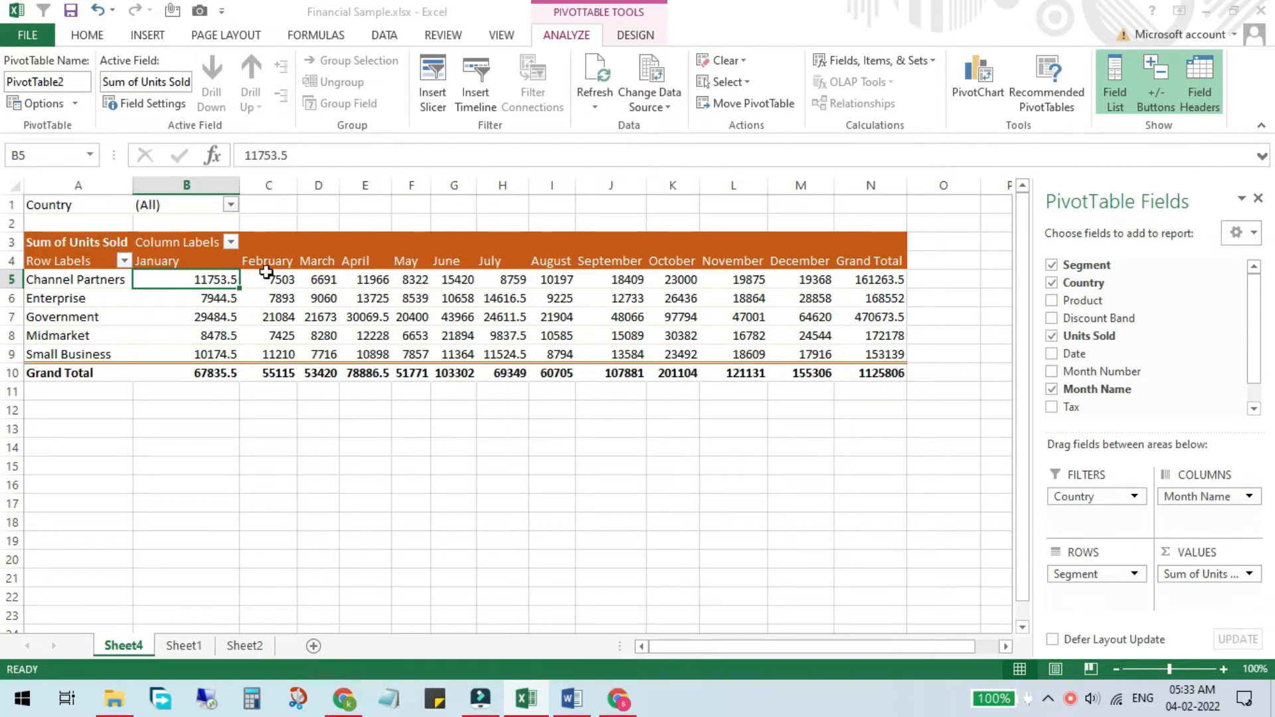
left_click(231, 242)
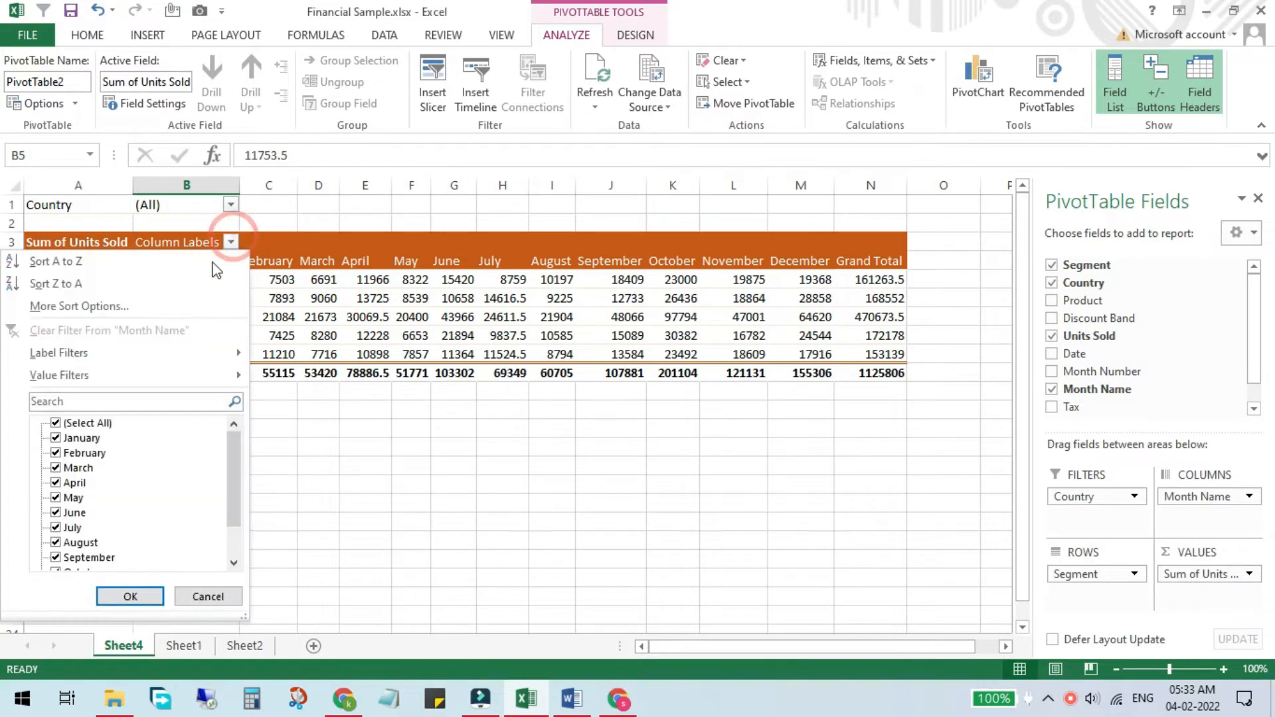
left_click(81, 424)
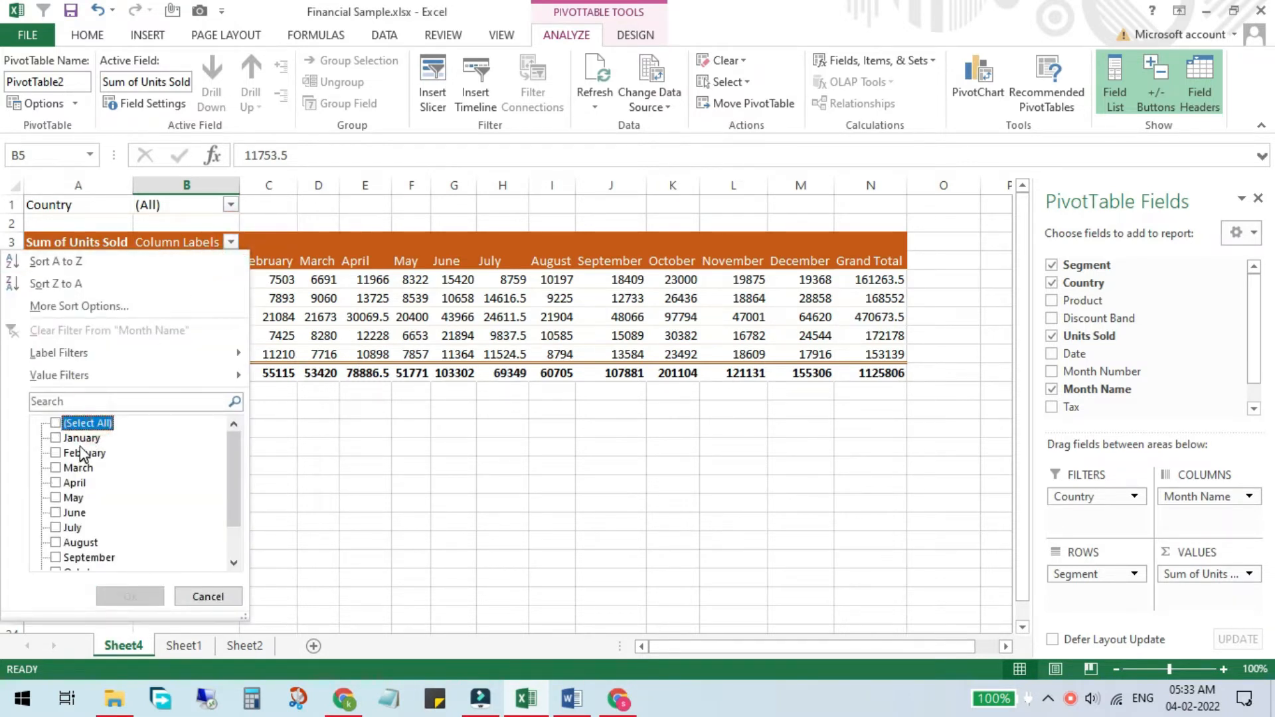
left_click(80, 441)
left_click(56, 438)
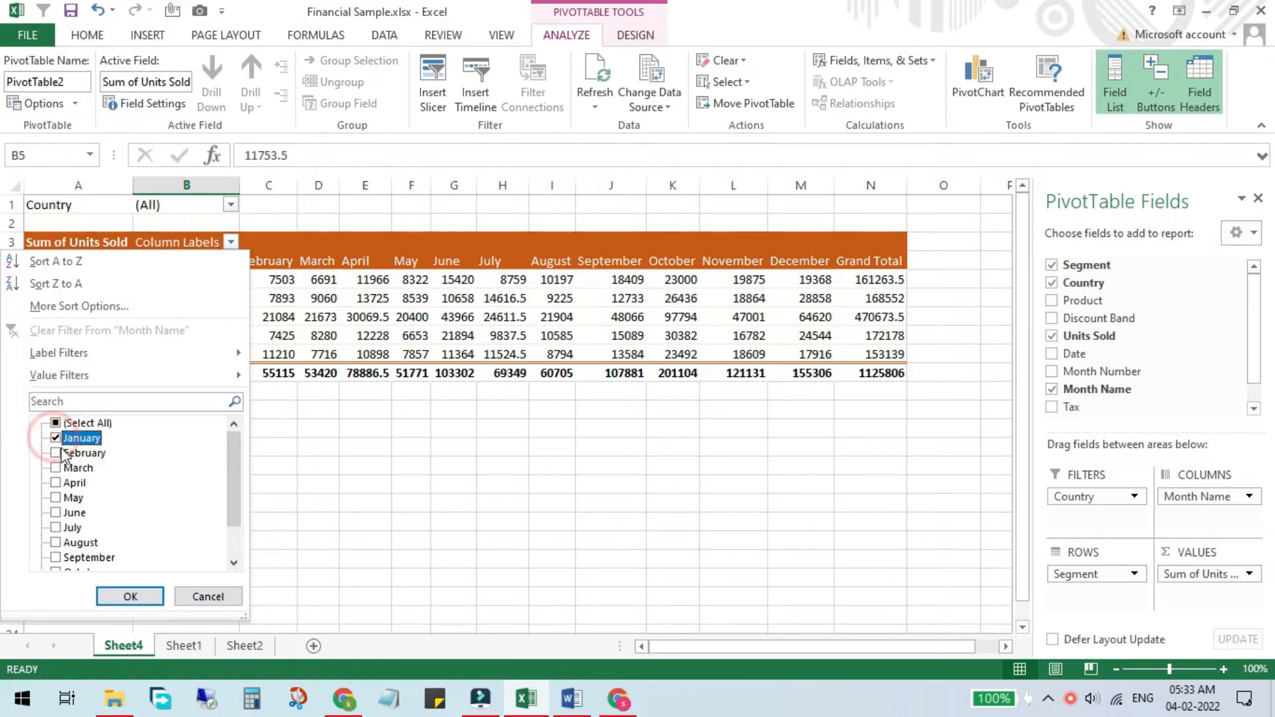
left_click(55, 454)
left_click(56, 469)
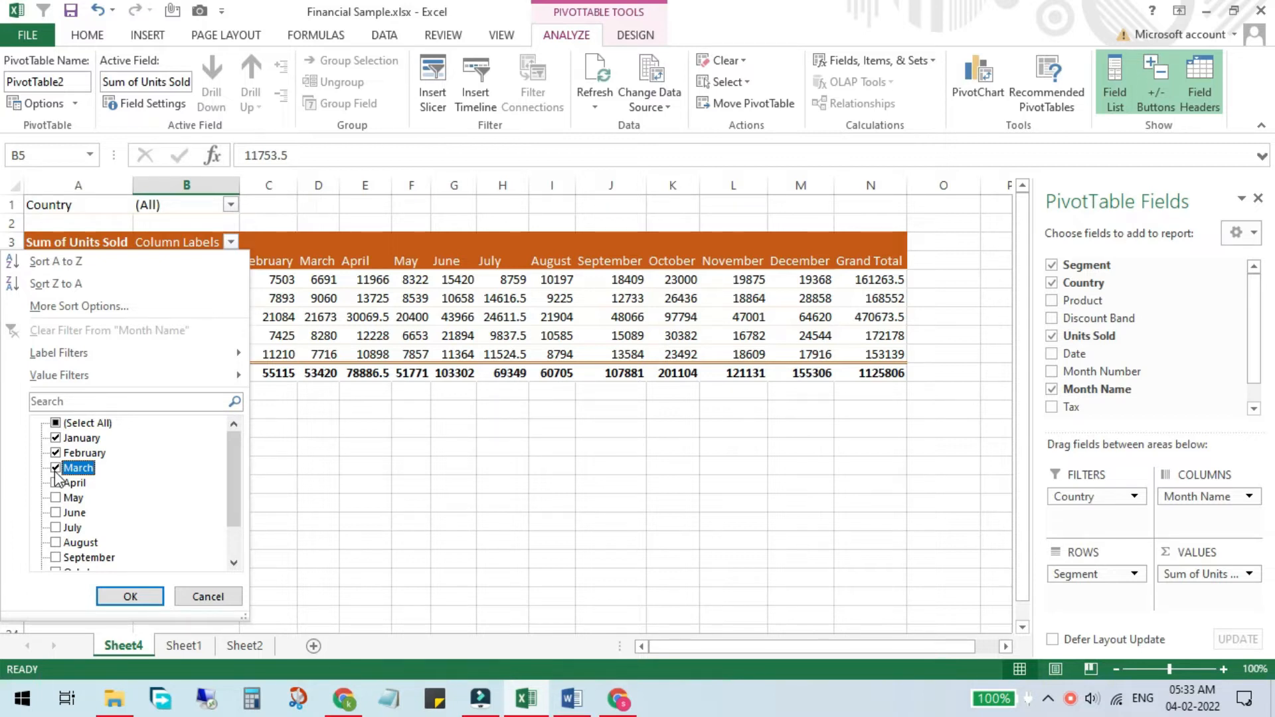
left_click(55, 469)
left_click(56, 468)
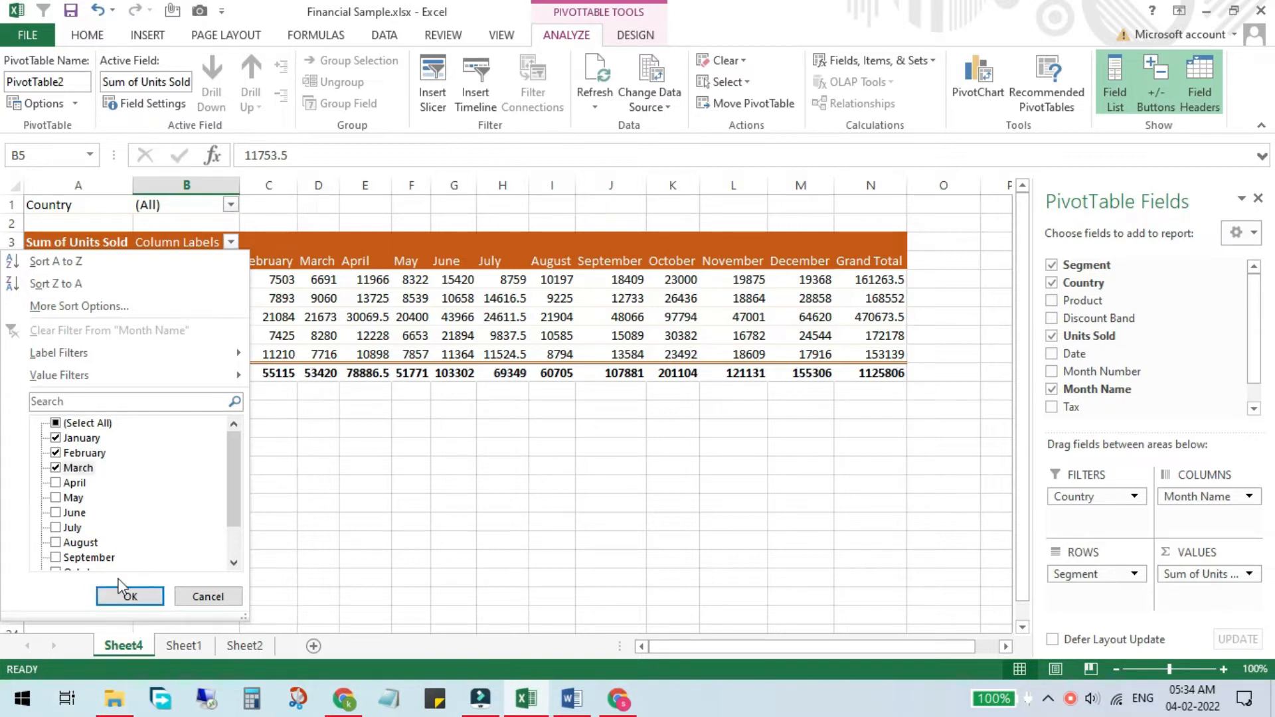
key("Return")
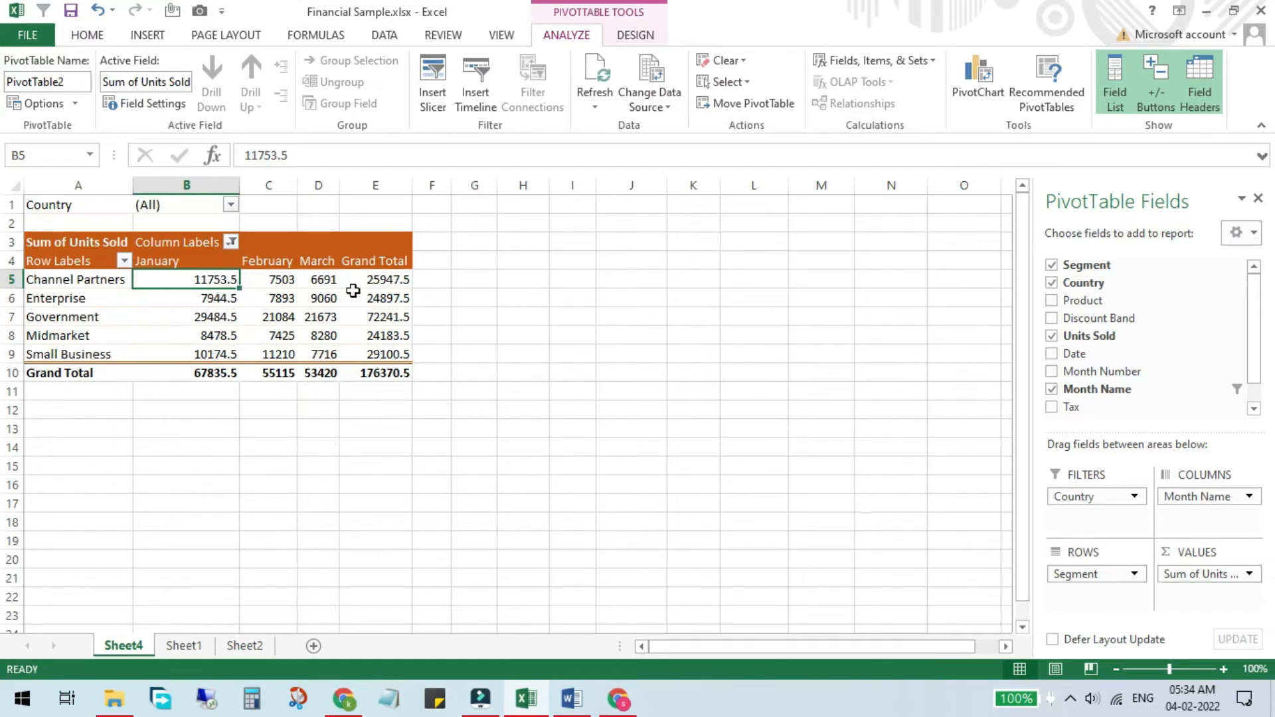
mouse_move(353, 290)
mouse_move(198, 376)
Enter Apple, Mango and Watermelon in cells I5 to I7 beside the pivot table.
left_click(589, 277)
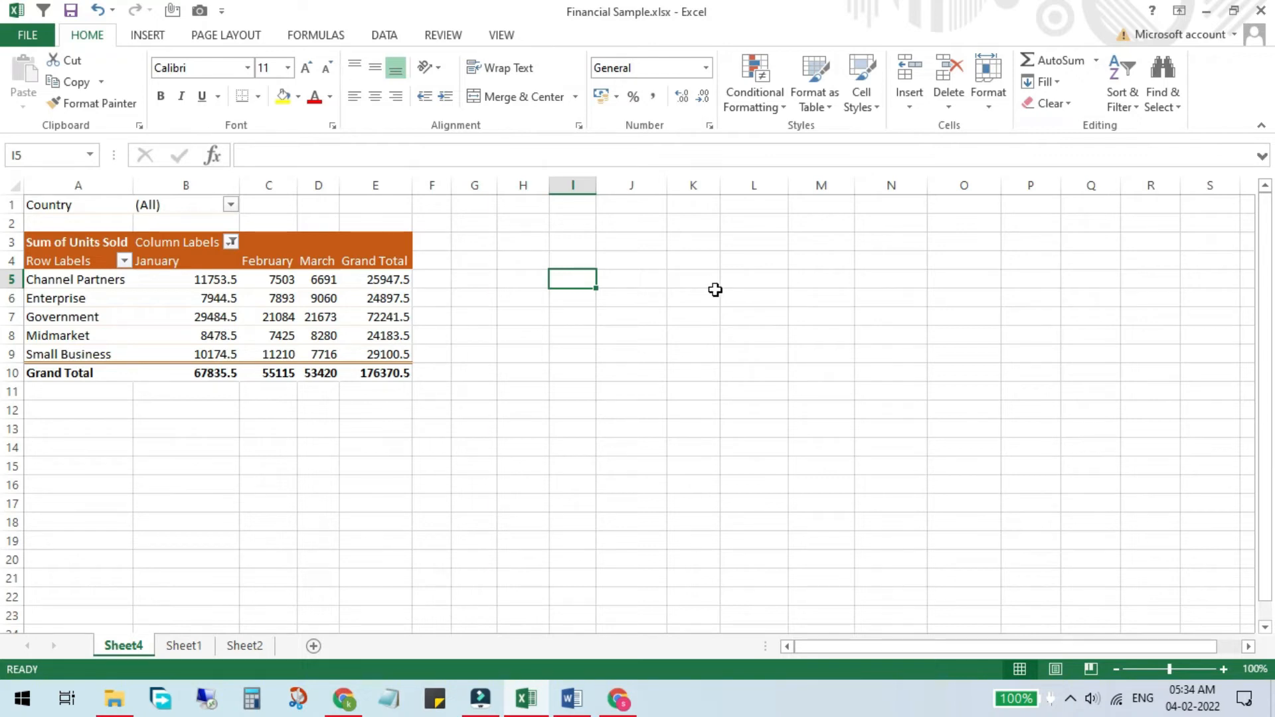
type("Apple")
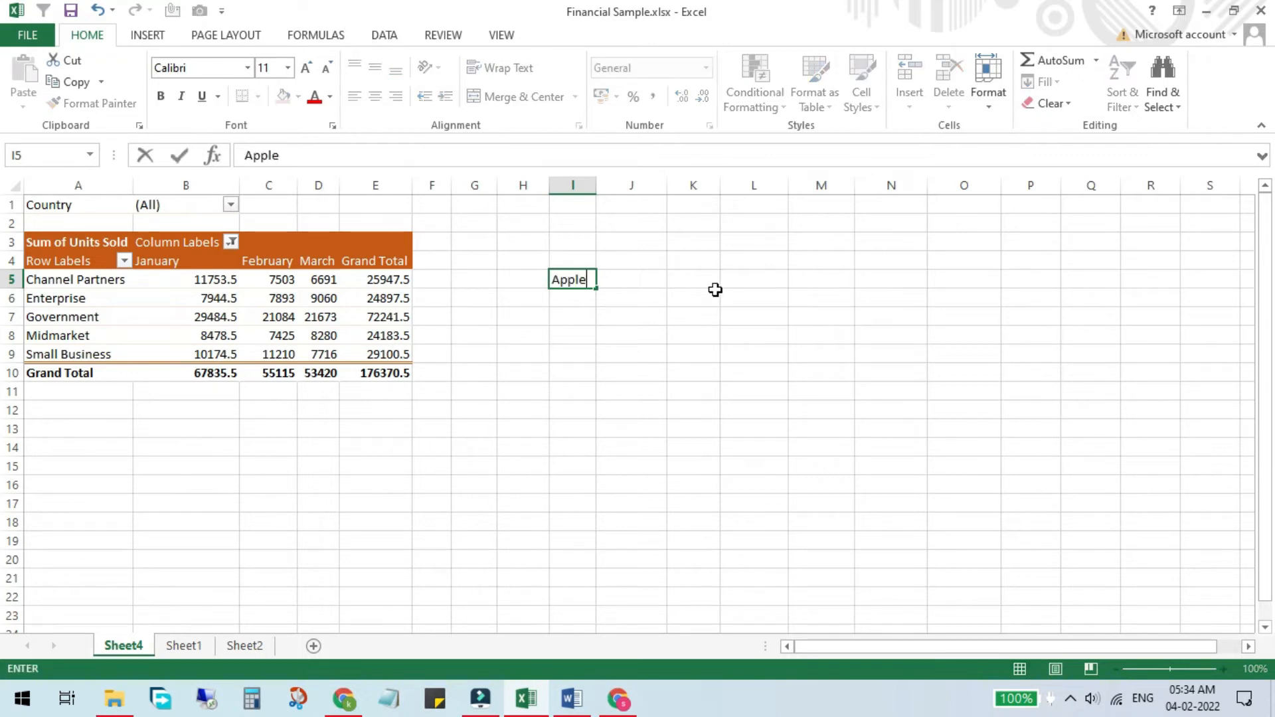
key("Return")
type("Mango")
key("Return")
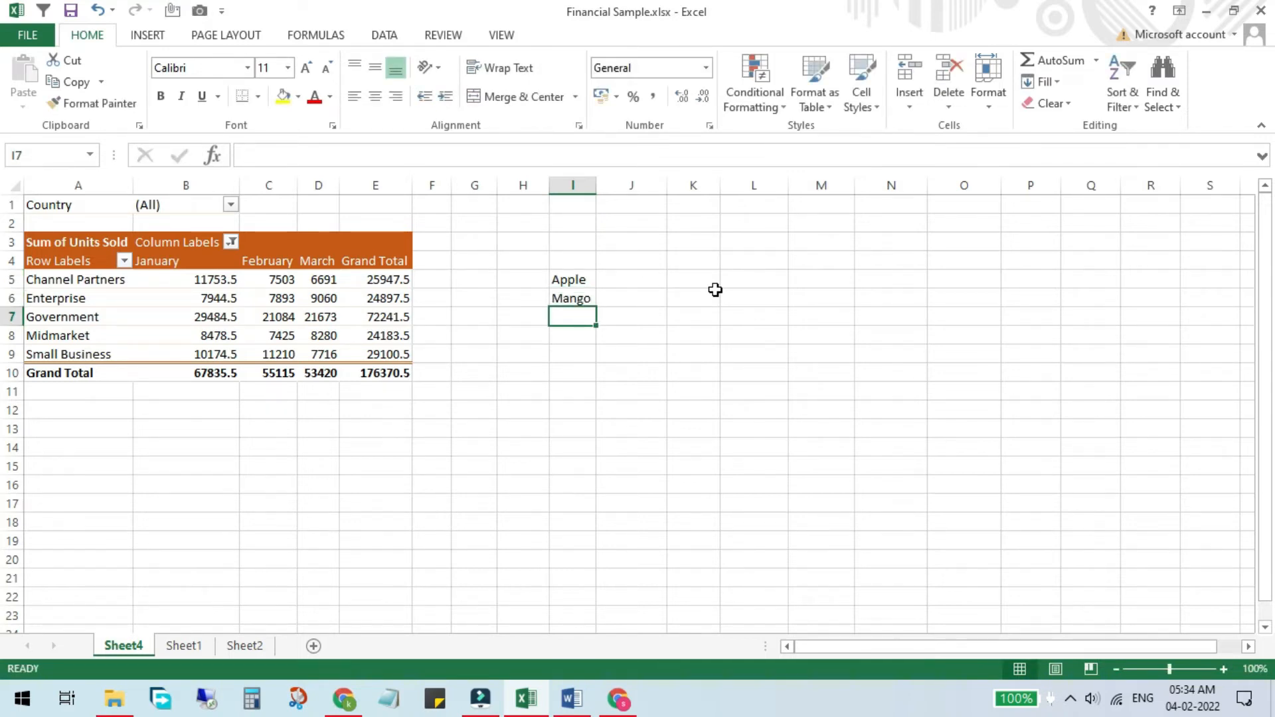
type("Watermelon")
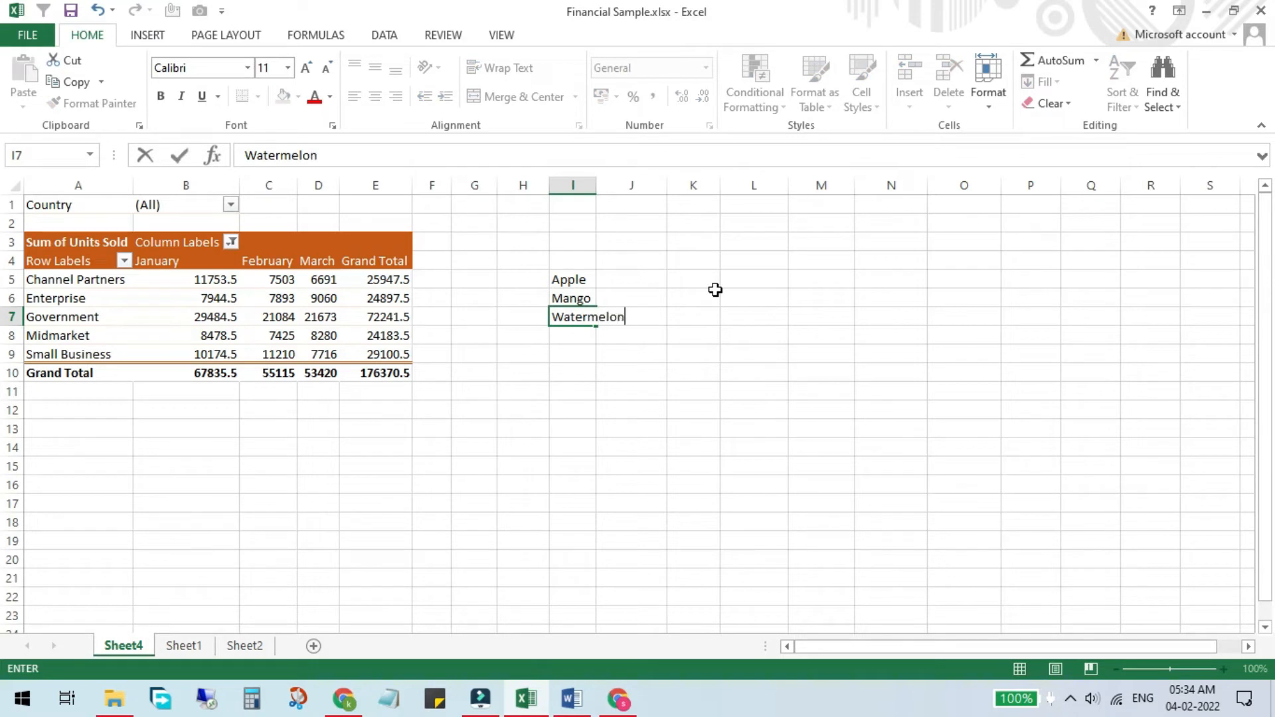
key("Return")
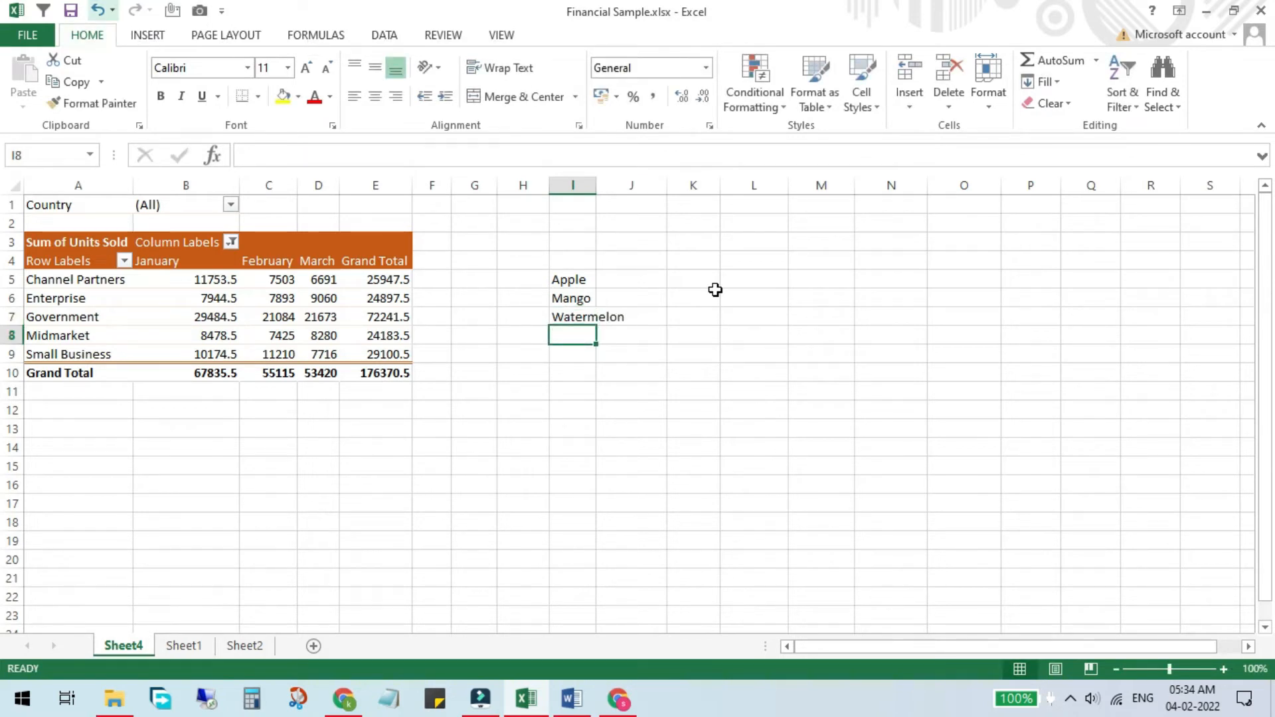
Enter 20, 50 and 100 in cells J5 to J7 and autofit the width of column I.
key("Up")
key("Up")
key("Up")
key("Right")
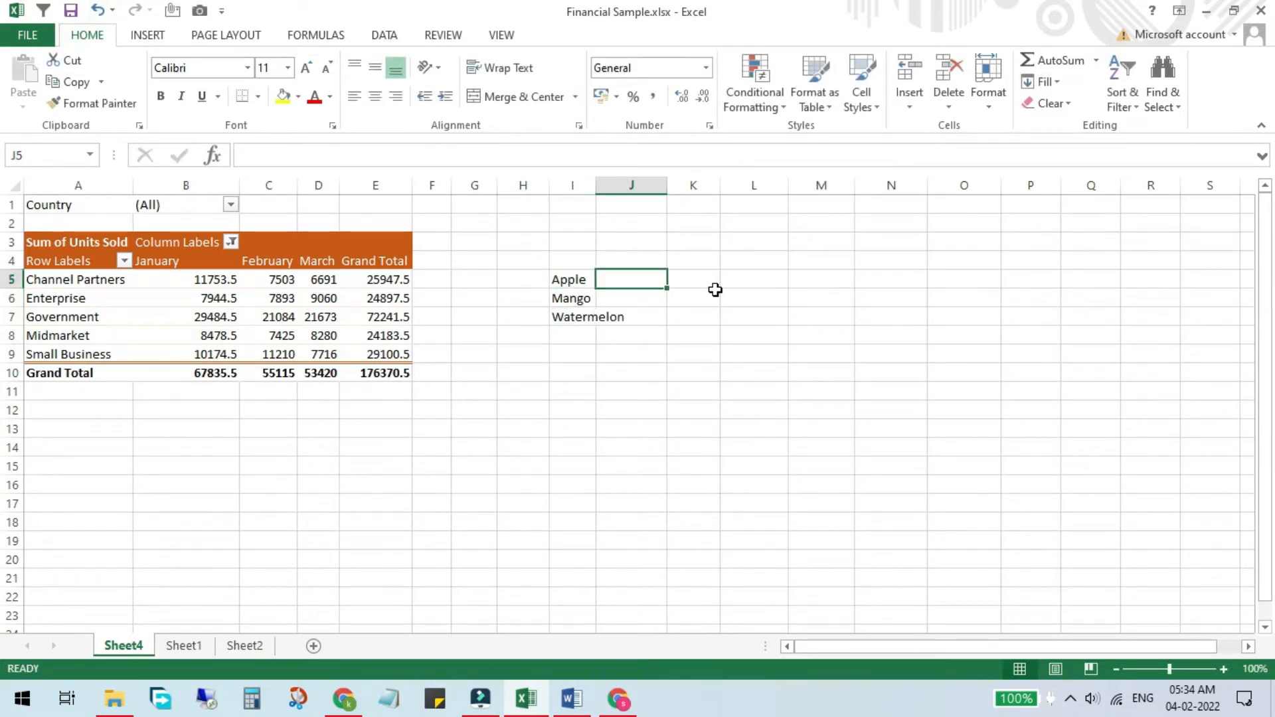
type("20")
key("Return")
type("50")
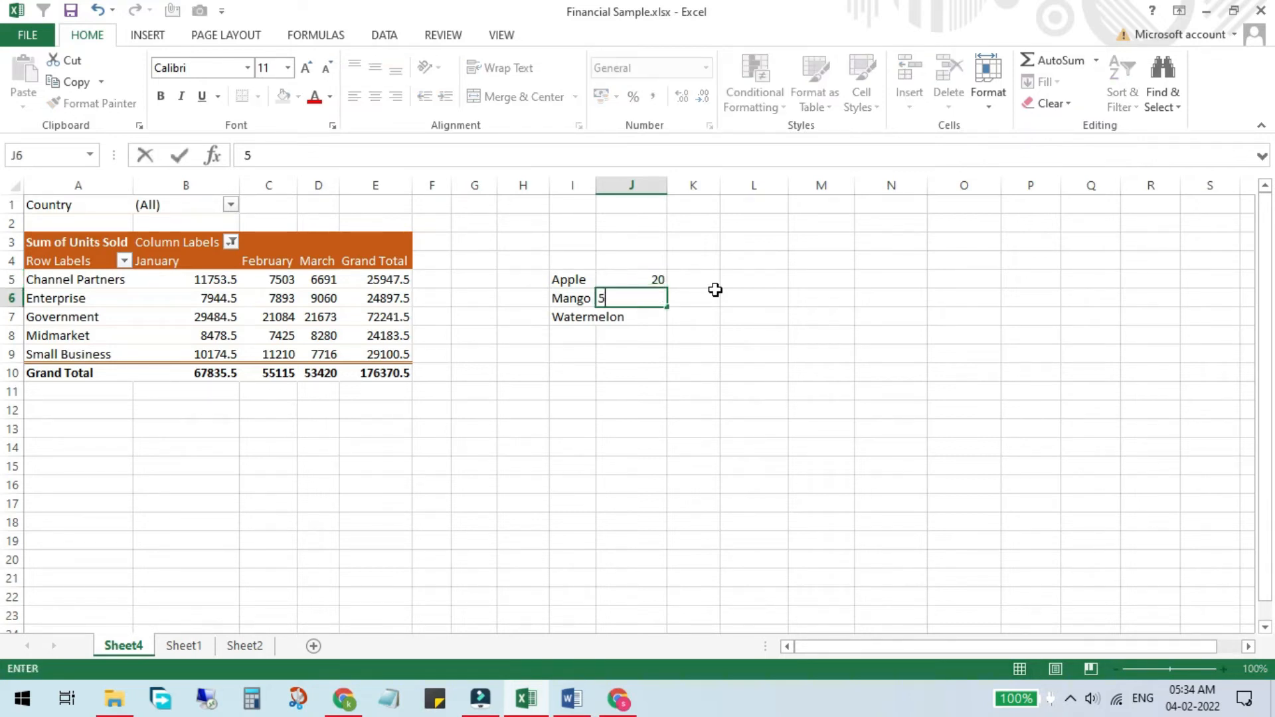
key("Return")
type("100")
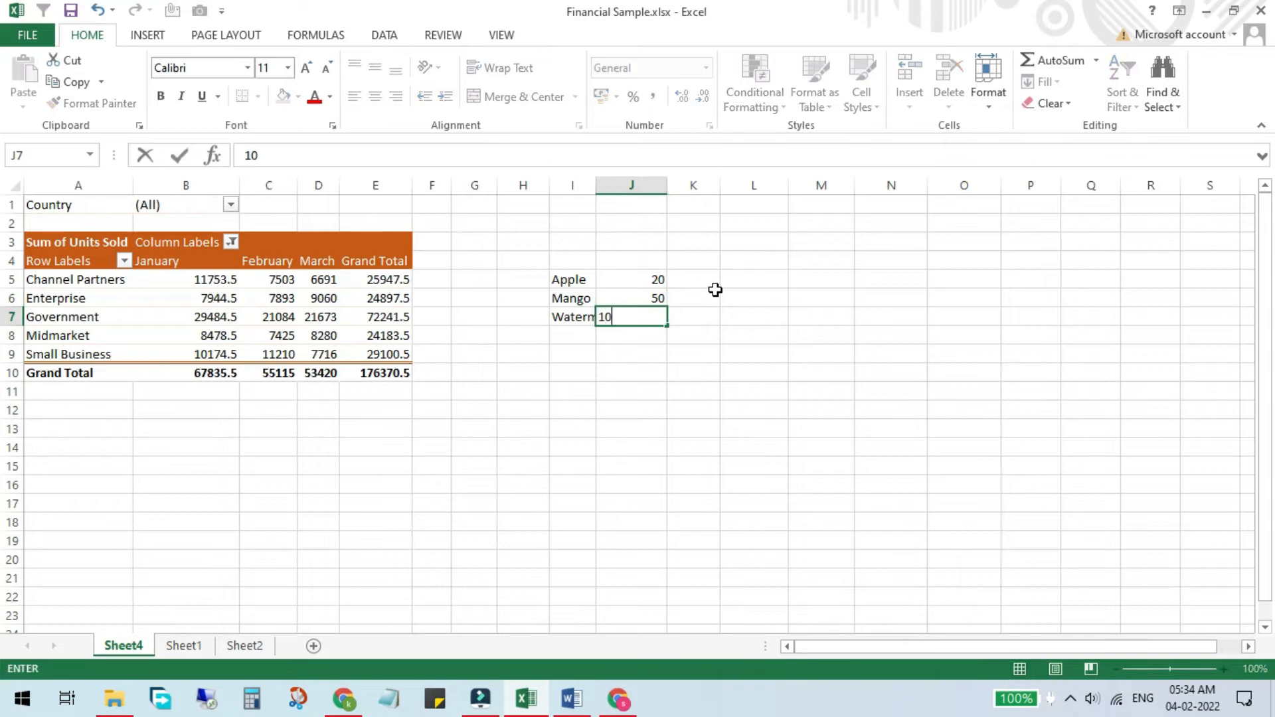
key("Return")
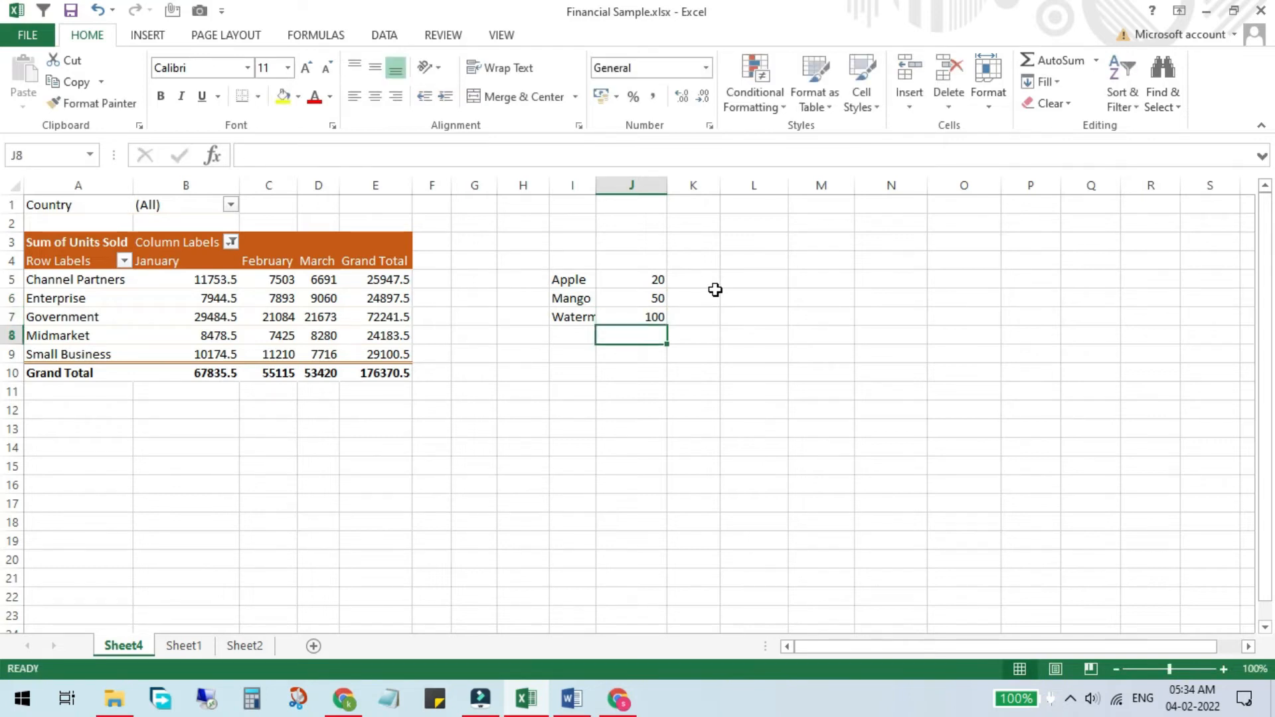
double_click(595, 191)
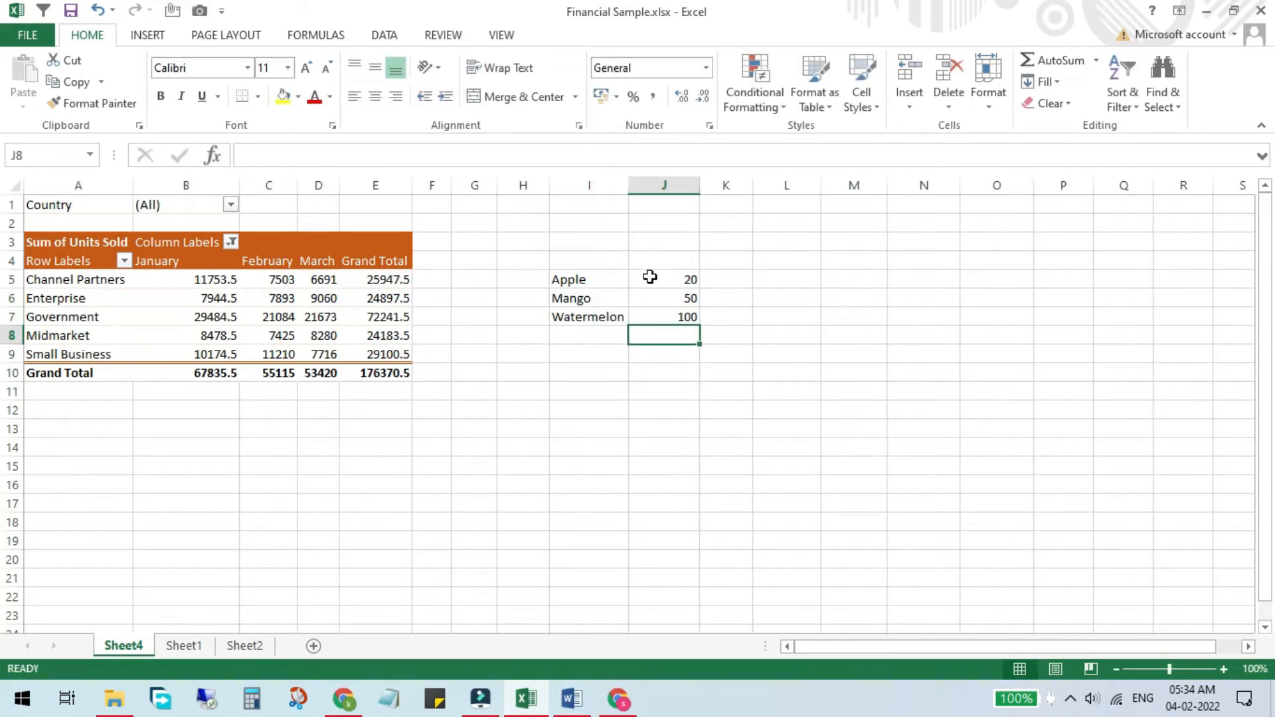
Sum J5:J7 in cell J8 with AutoSum and compare the total with the individual amounts.
key("alt+equal")
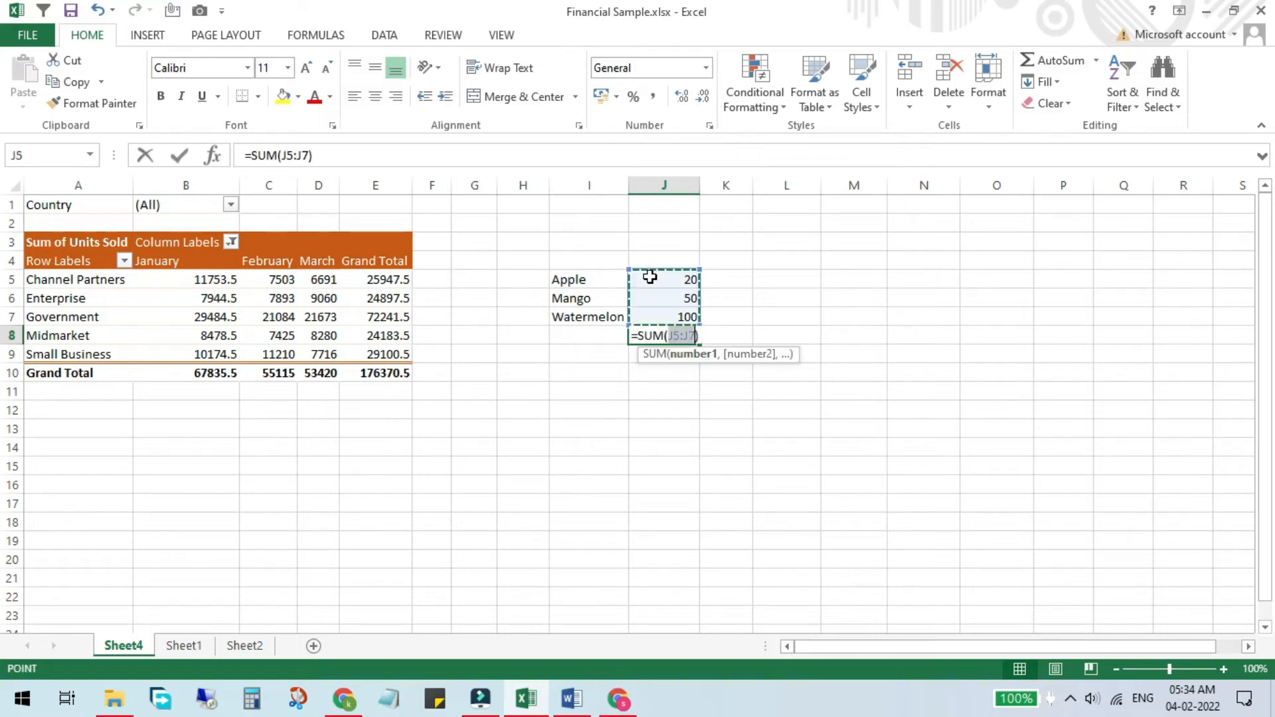
key("Return")
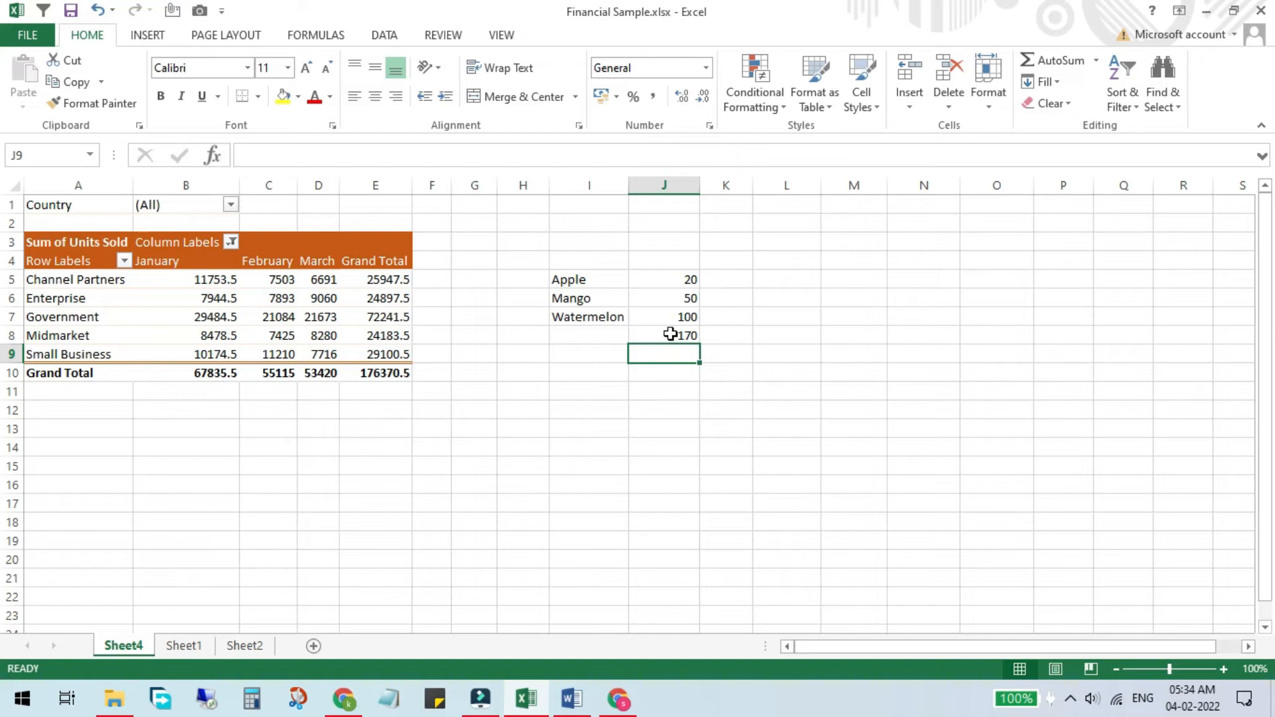
left_click(672, 335)
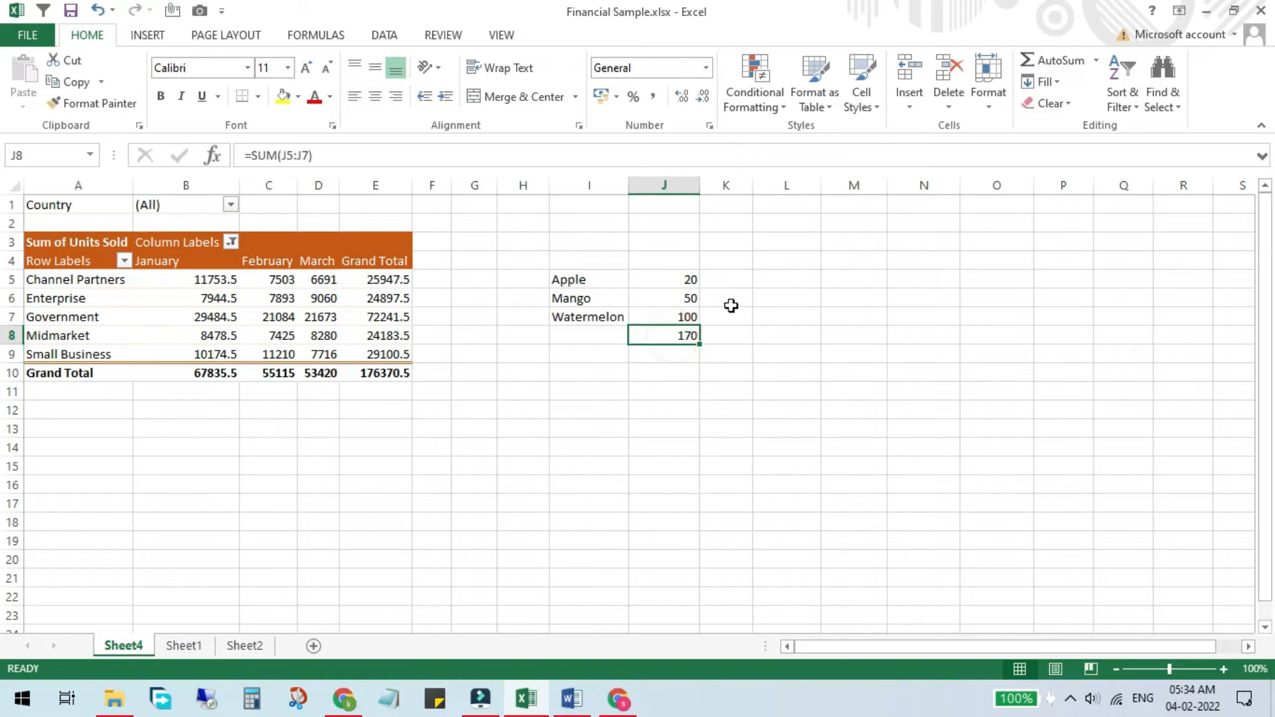
left_click(684, 282)
left_click(669, 337)
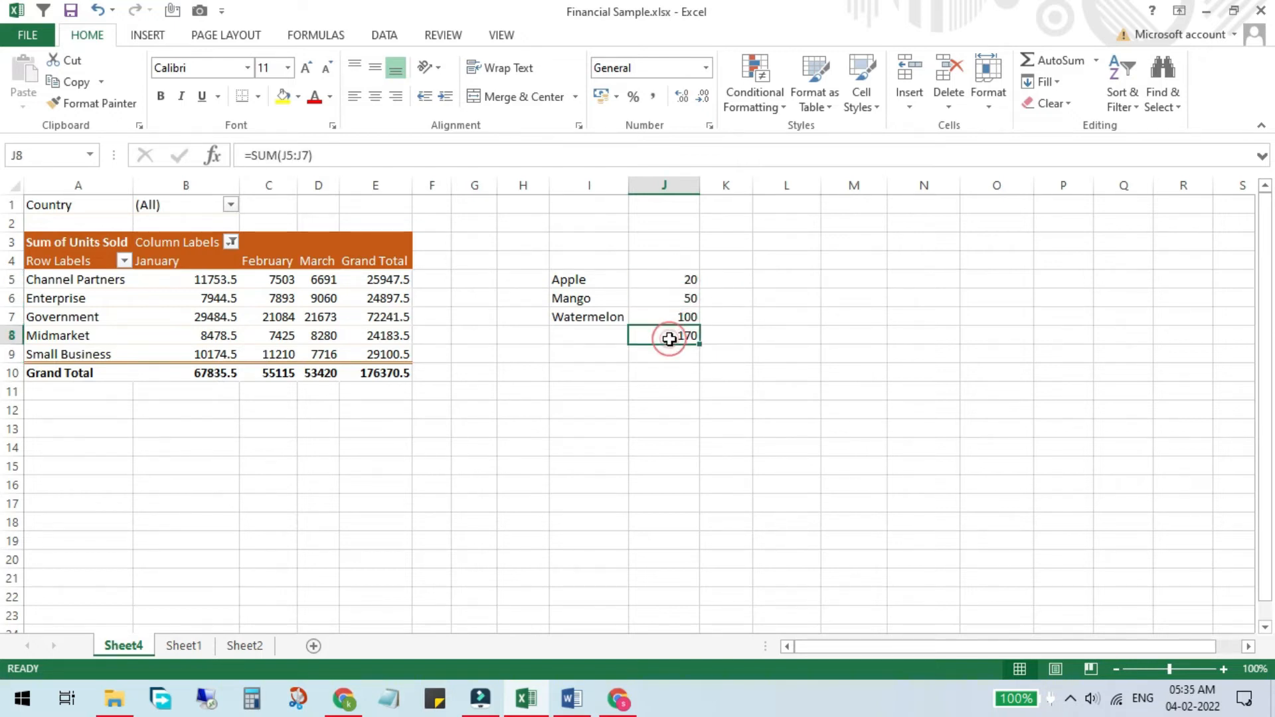
left_click(675, 298)
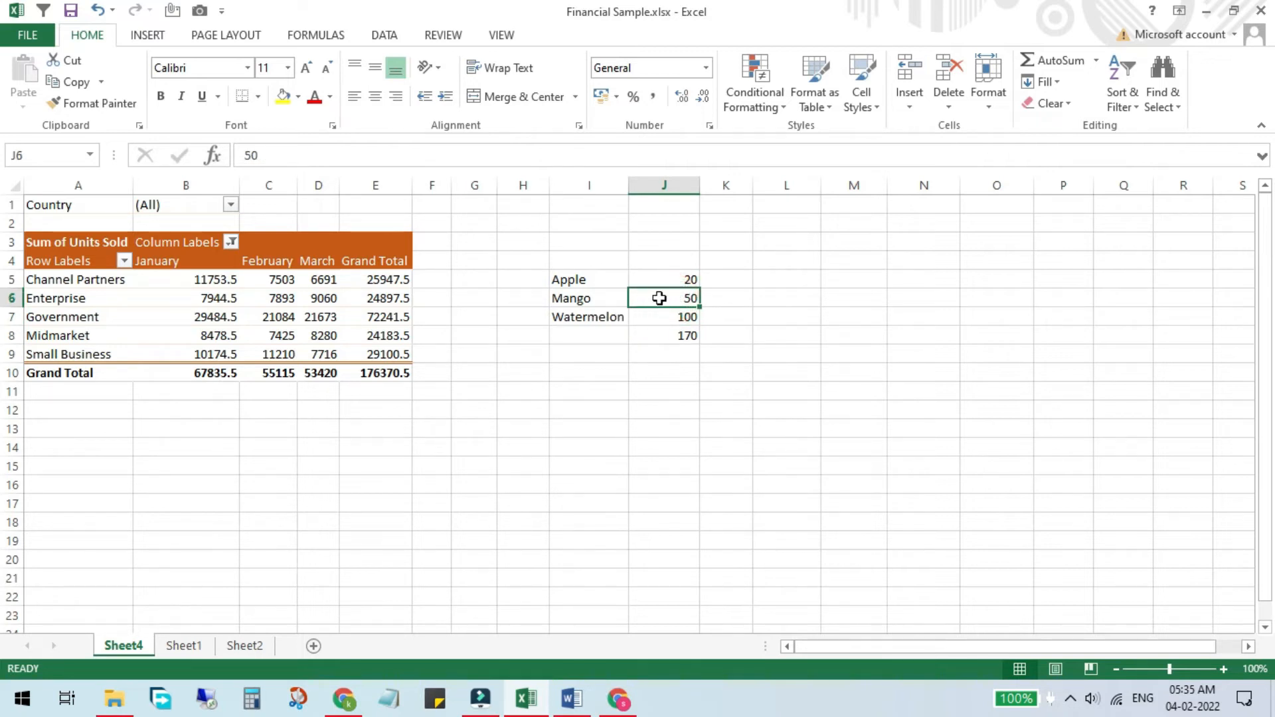
left_click(654, 340)
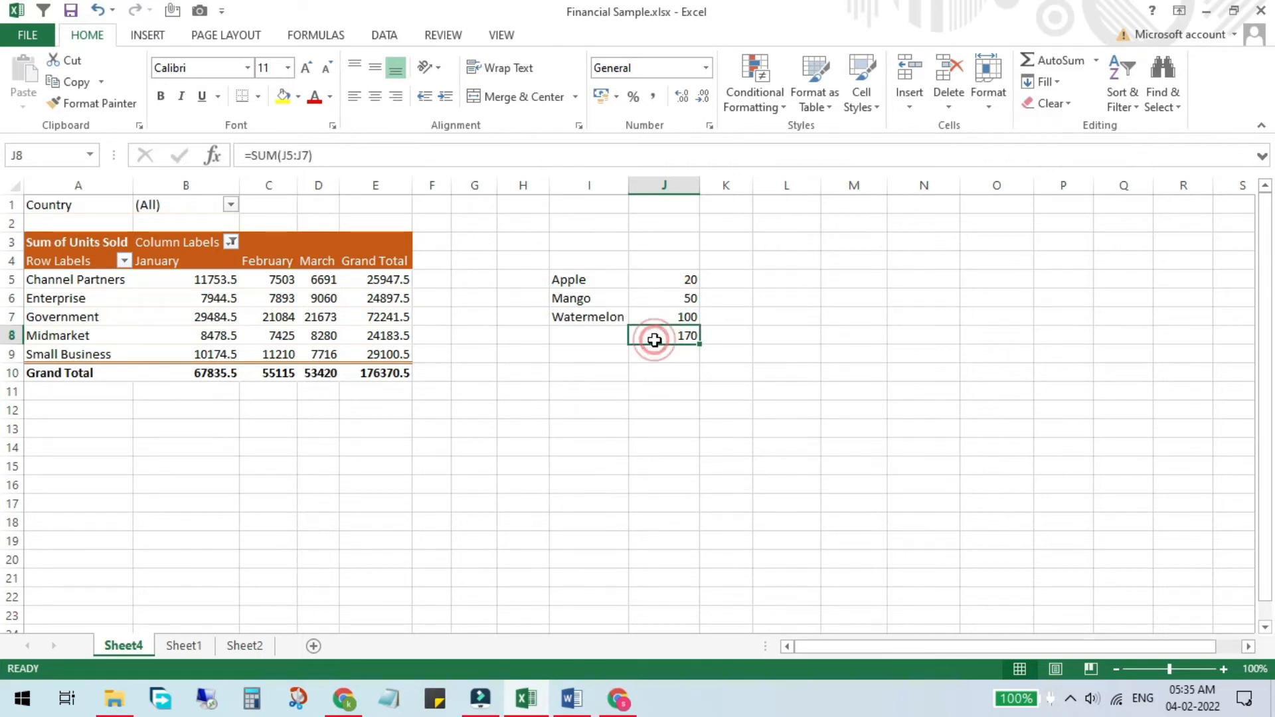
Calculate Apple's share of the total in cell K5 with =J5/J8 and format it as a percentage.
left_click(721, 279)
type("=")
key("Left")
type("/")
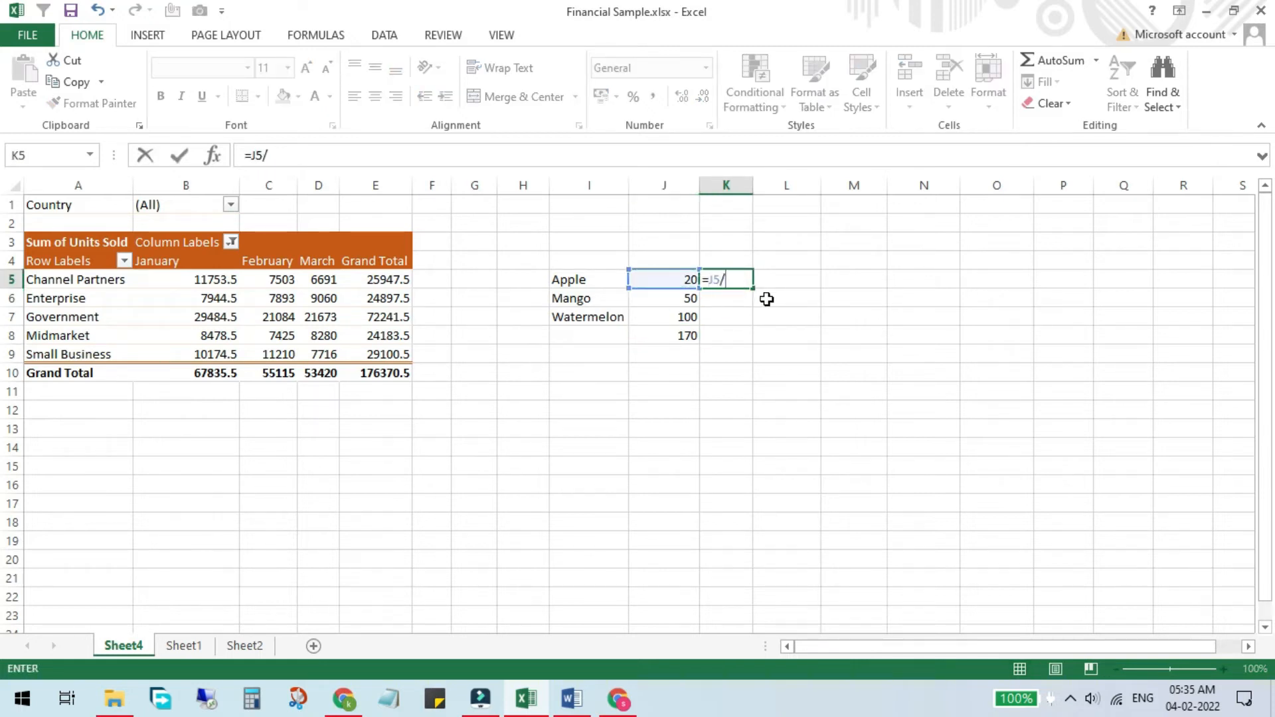
left_click(656, 330)
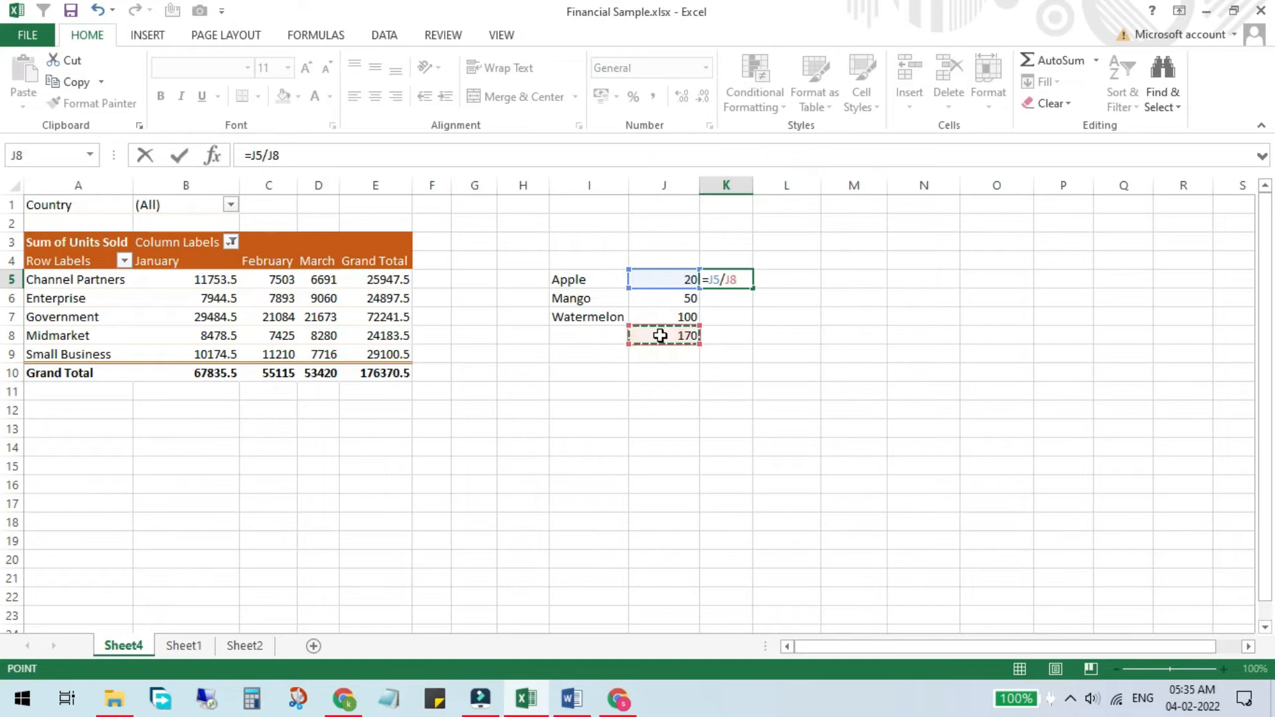
key("Return")
left_click(729, 279)
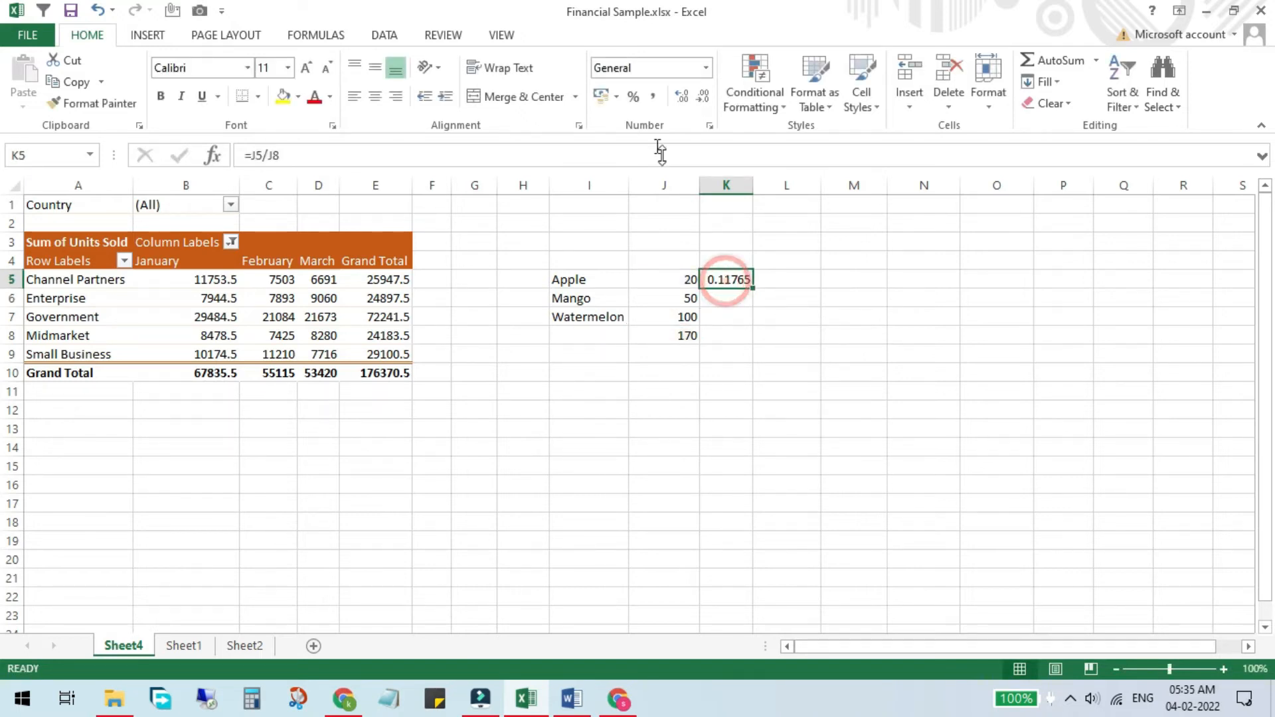
left_click(631, 96)
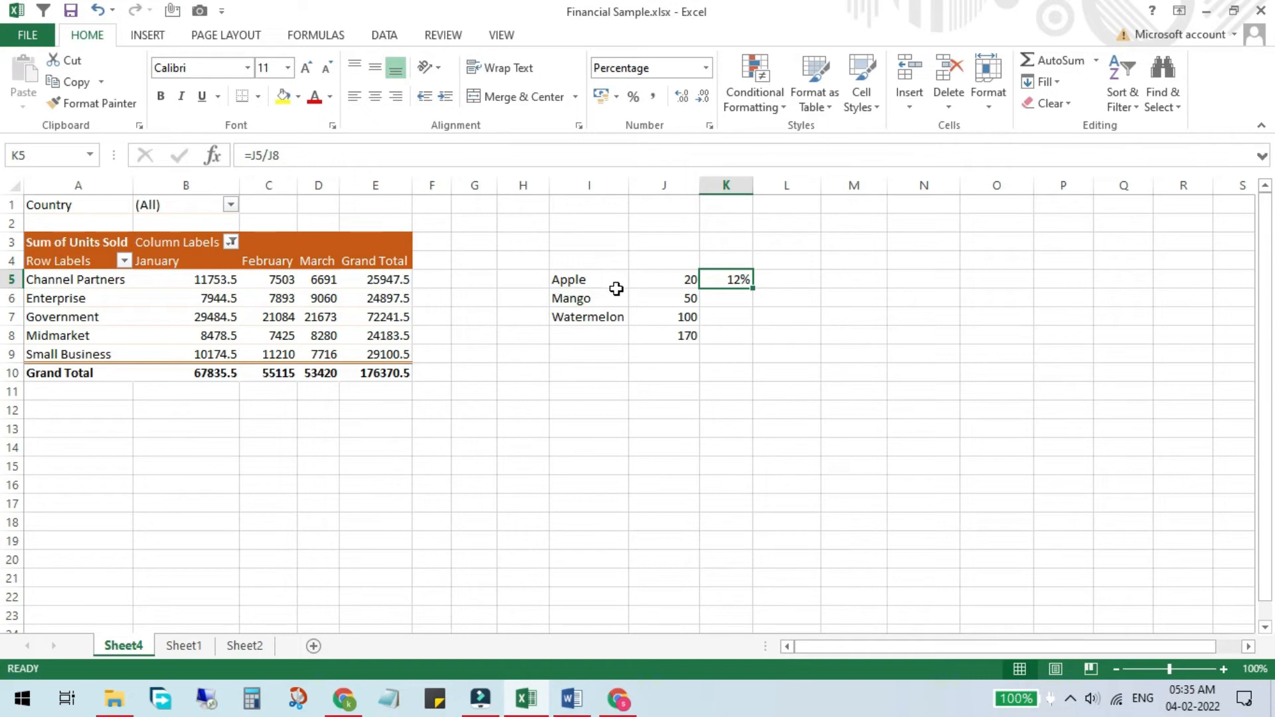
Review the Show Values As options for the Channel Partners January value and check the pivot table's overall grand total cell.
left_click(201, 286)
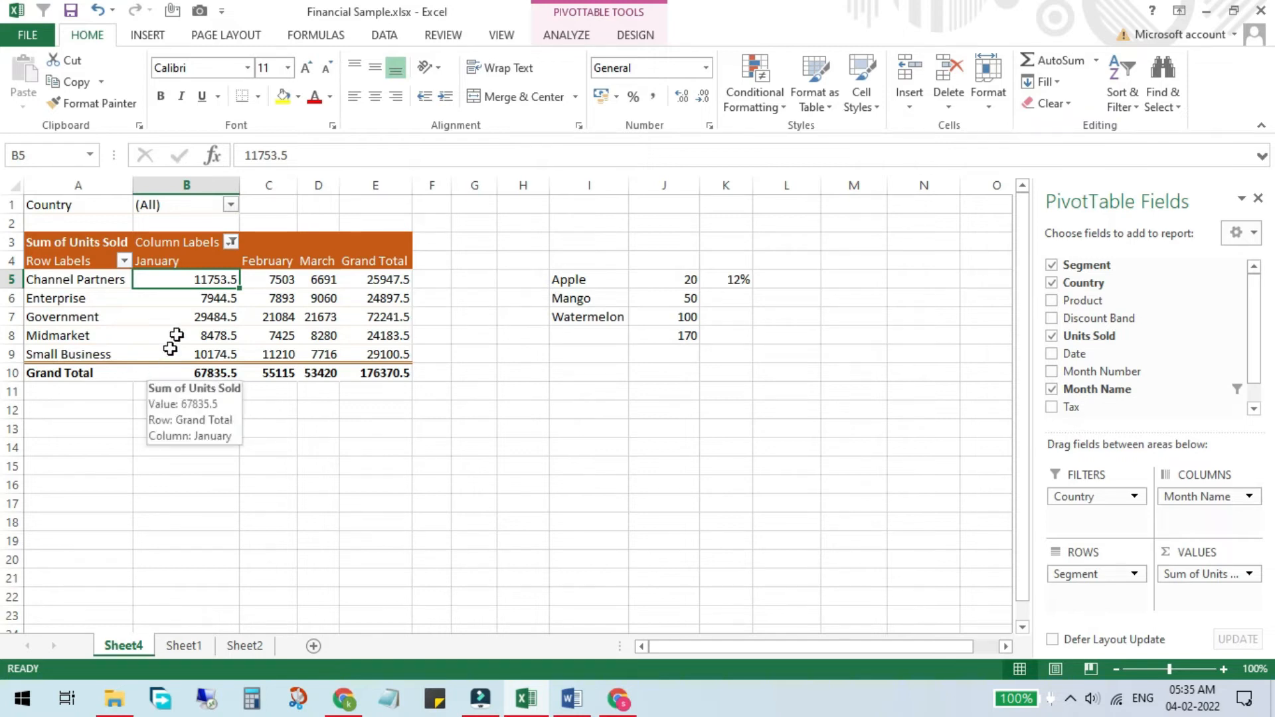
mouse_move(201, 280)
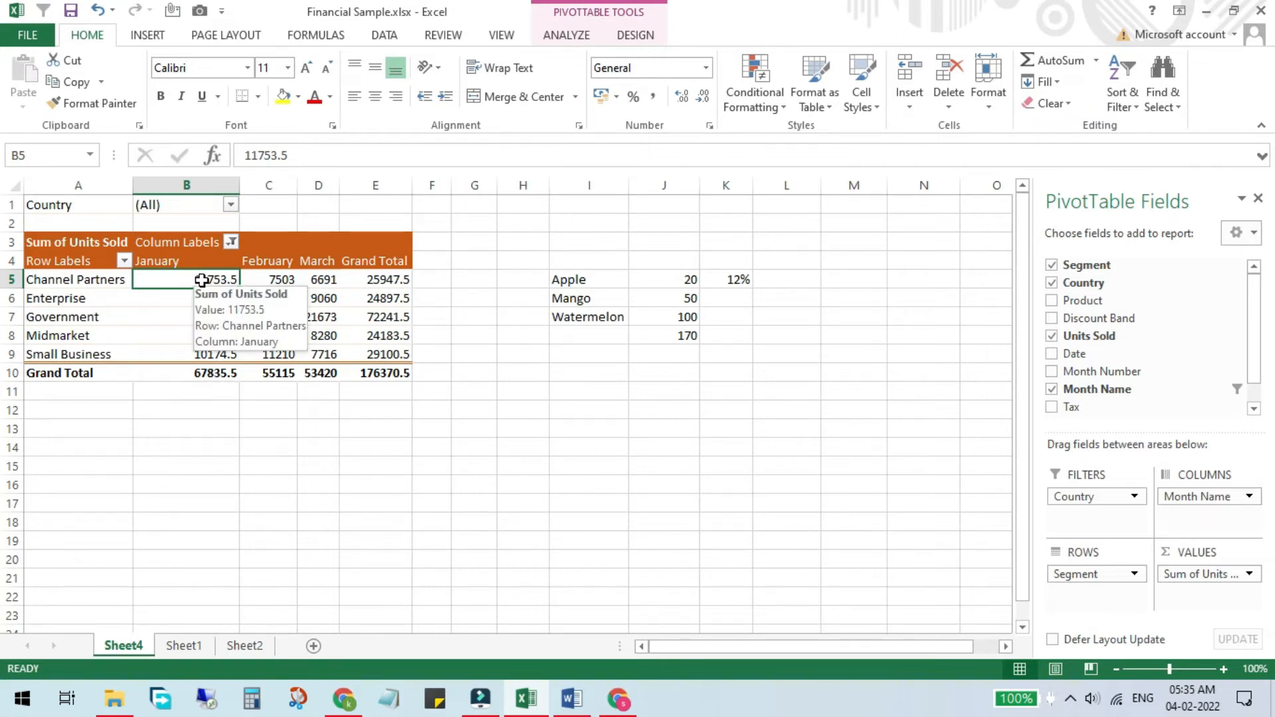
right_click(203, 284)
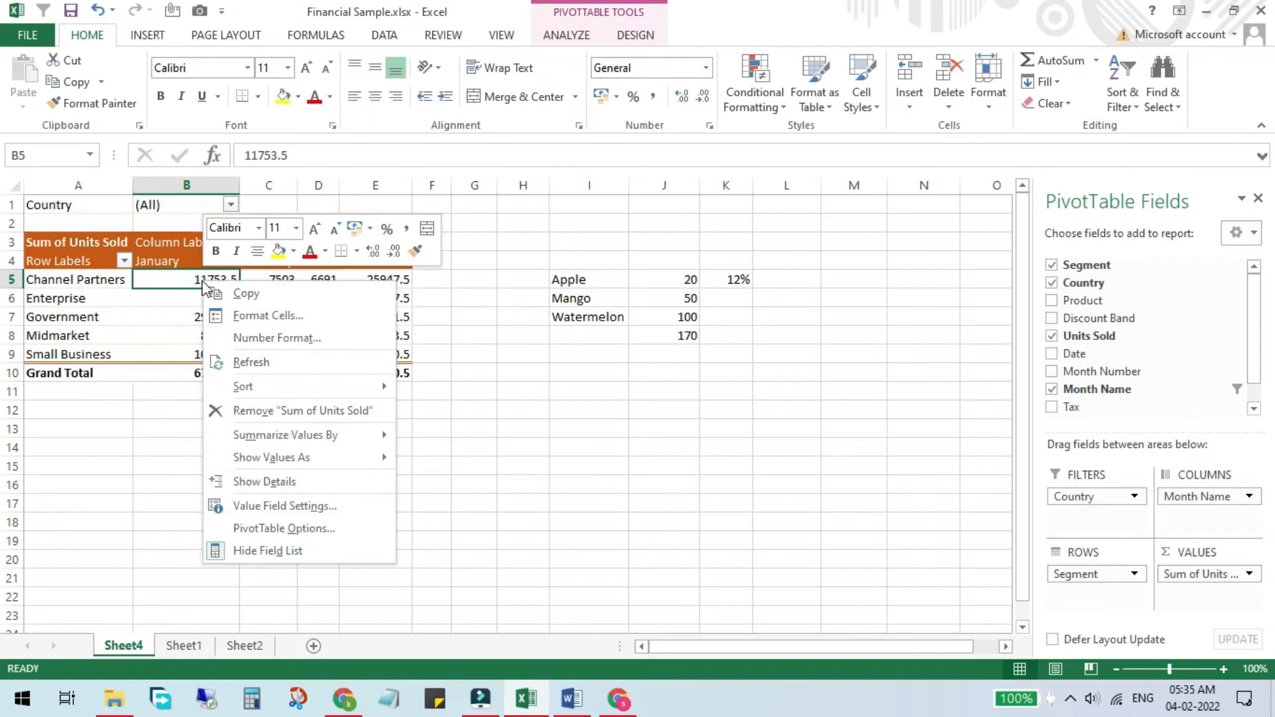
mouse_move(294, 458)
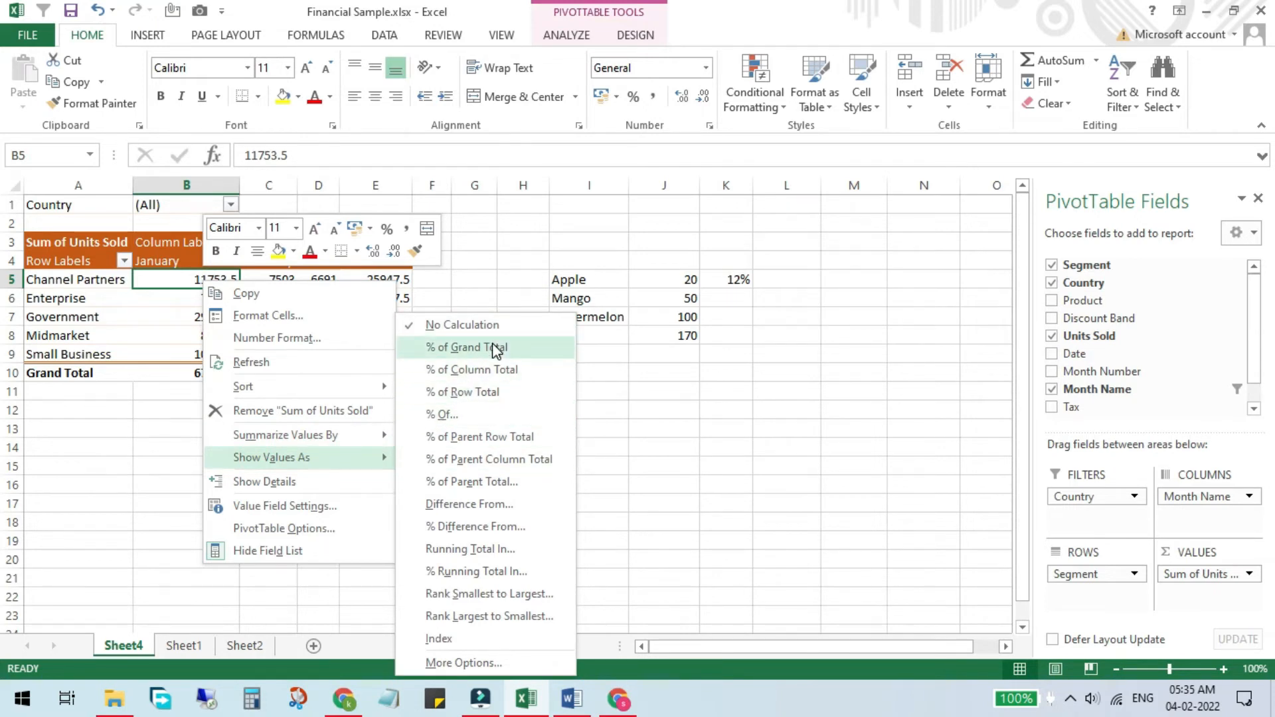
left_click(501, 257)
left_click(392, 369)
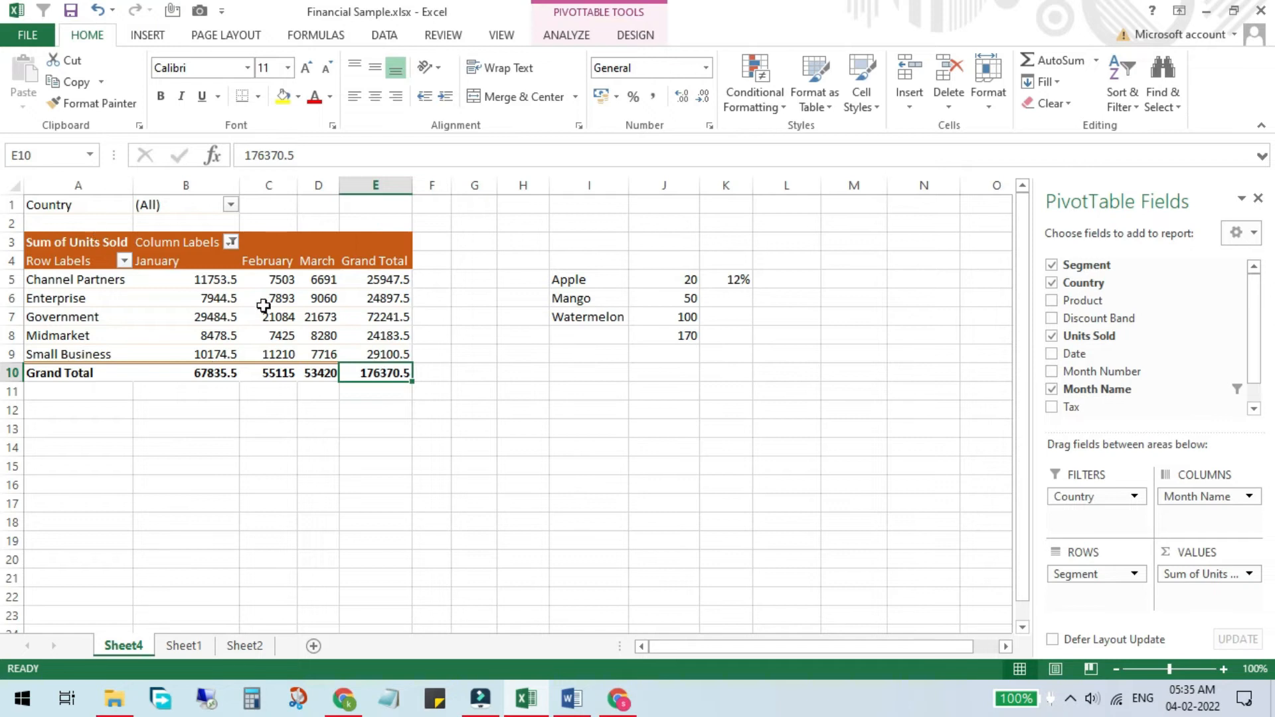
Show the pivot's units sold as % of Column Total and compare the Channel Partners and Government shares from January to March.
left_click(206, 279)
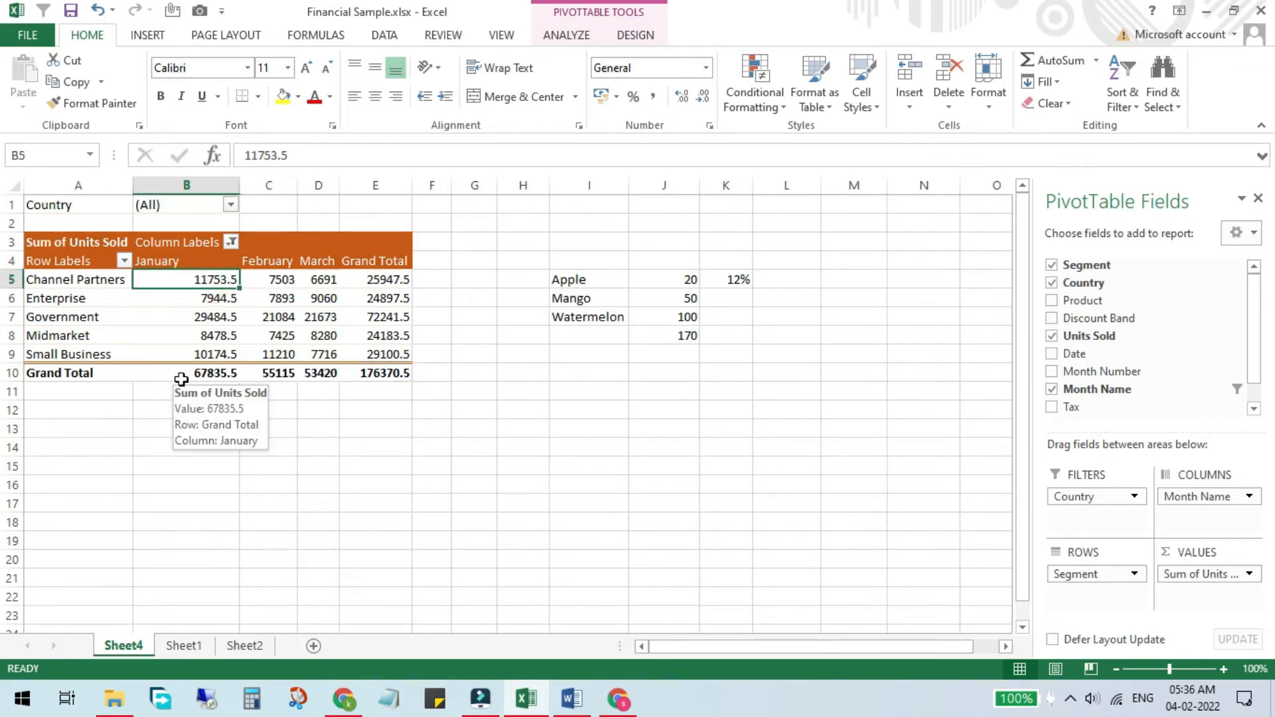
right_click(195, 274)
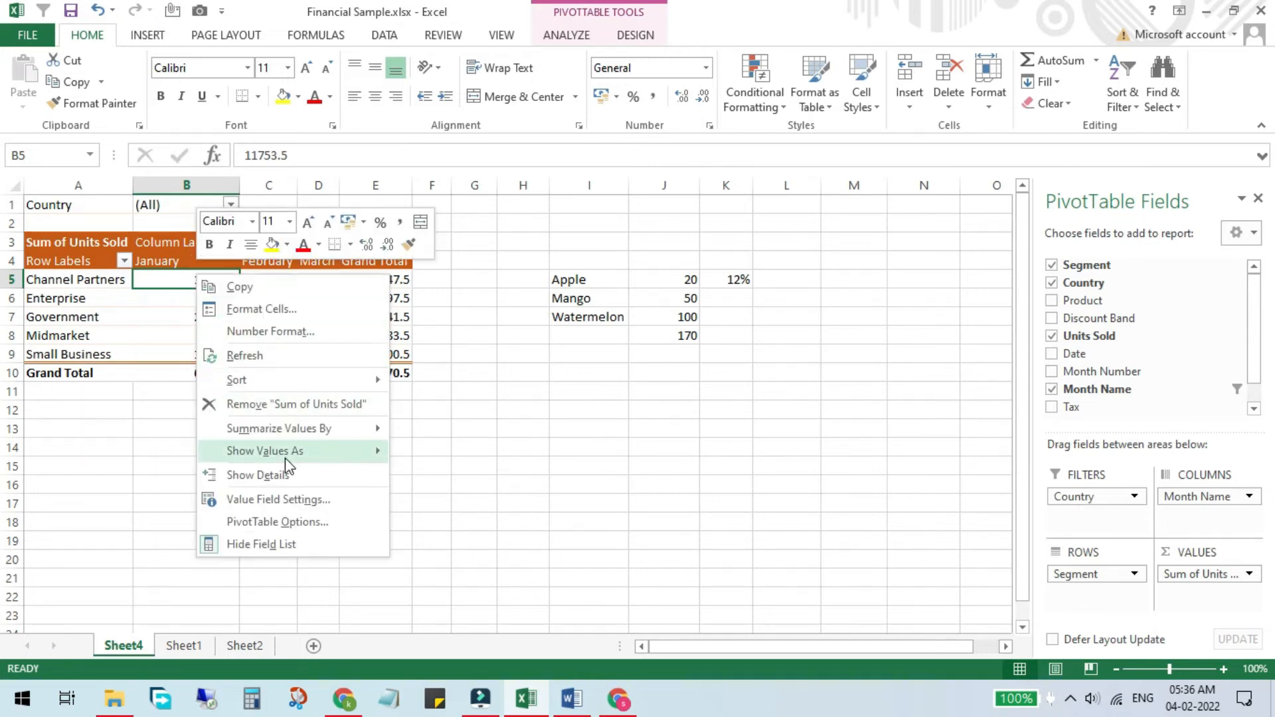
mouse_move(388, 449)
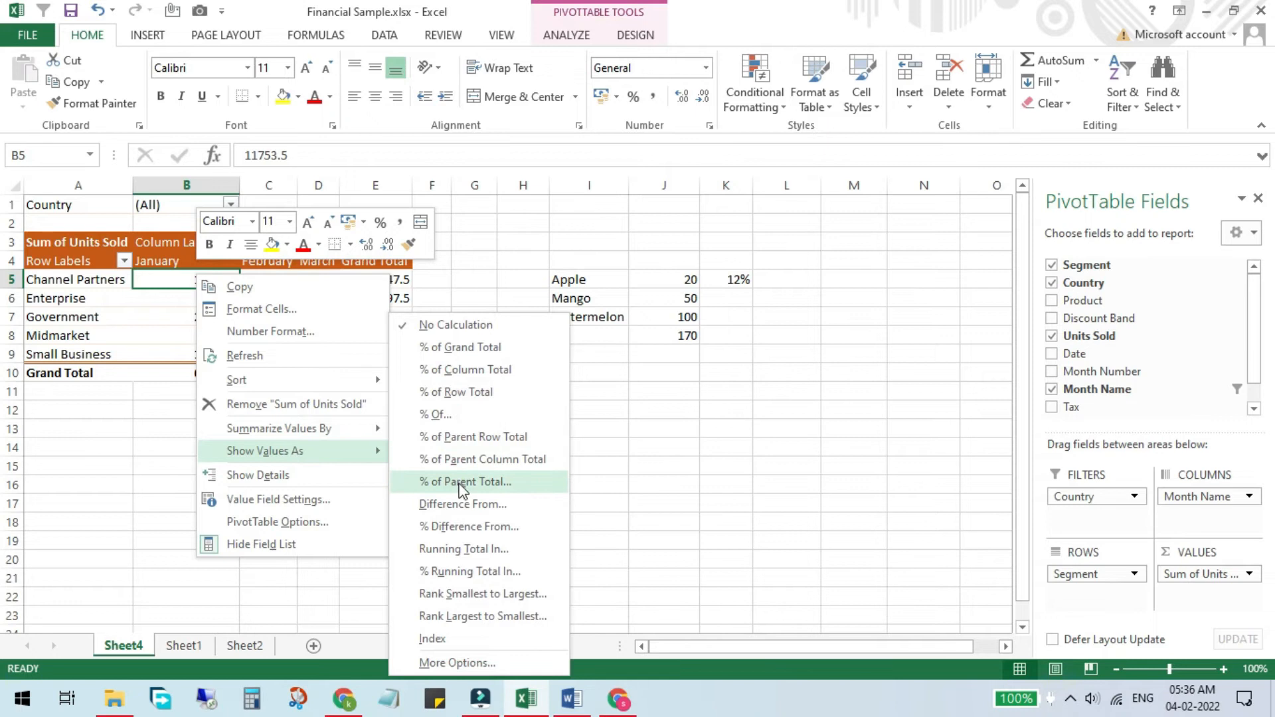
left_click(469, 370)
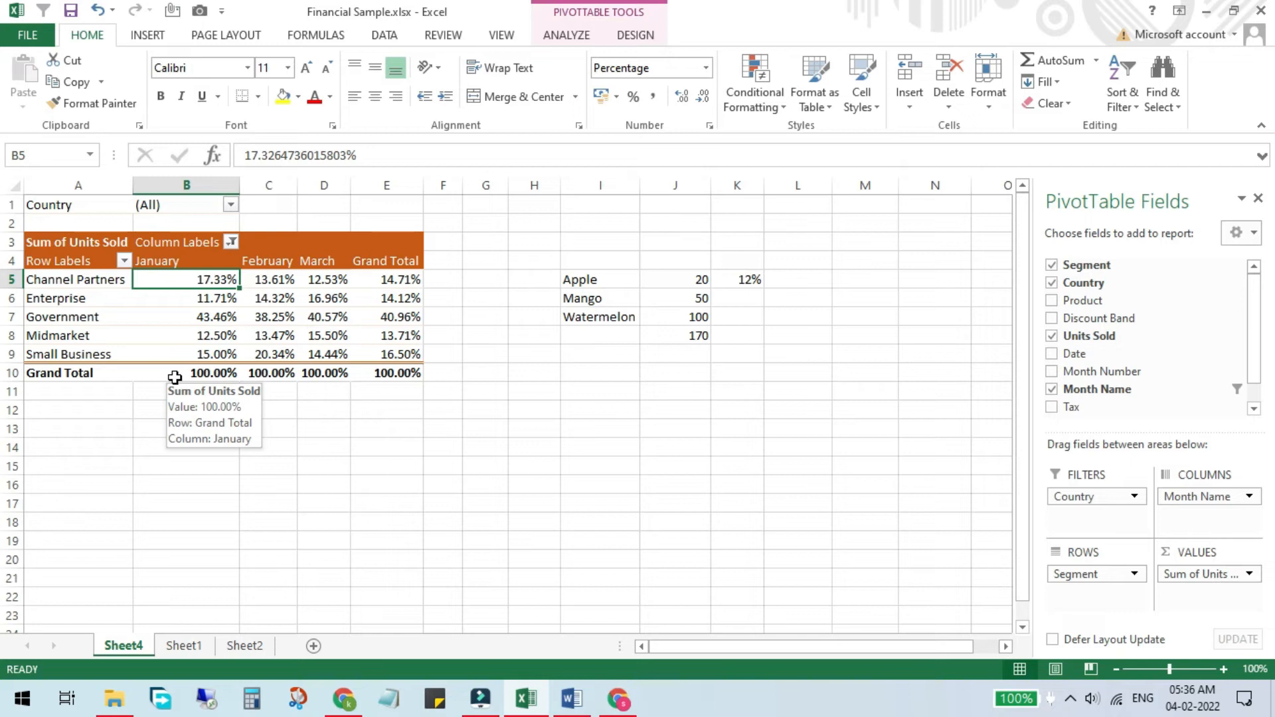
left_click_drag(197, 277, 316, 284)
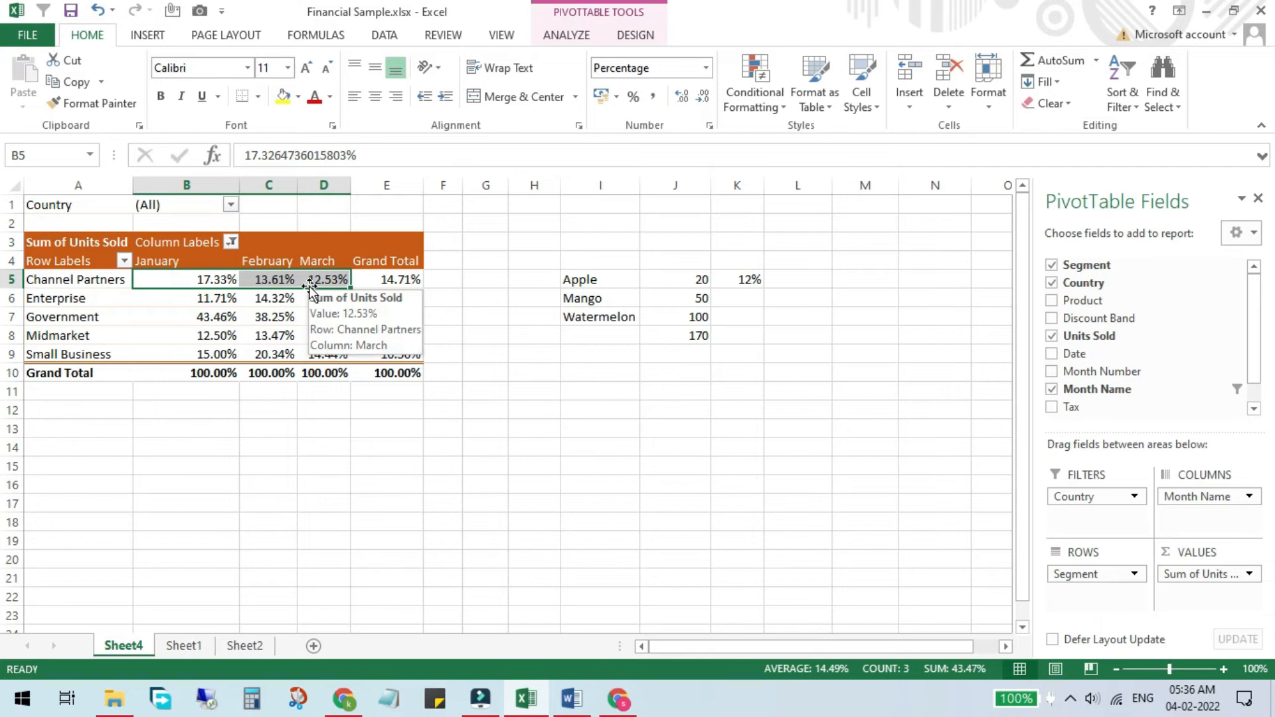
left_click_drag(189, 316, 329, 317)
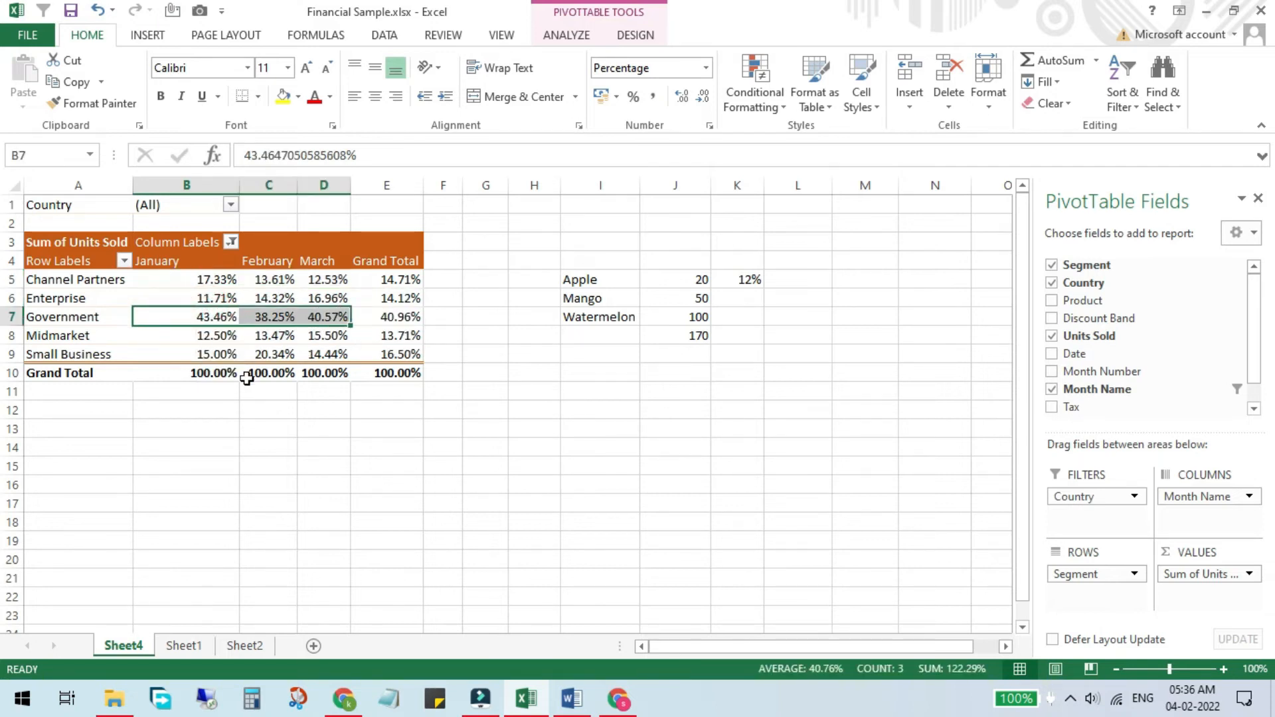
Sort the pivot table's segments by their Grand Total values from largest to smallest.
left_click(397, 317)
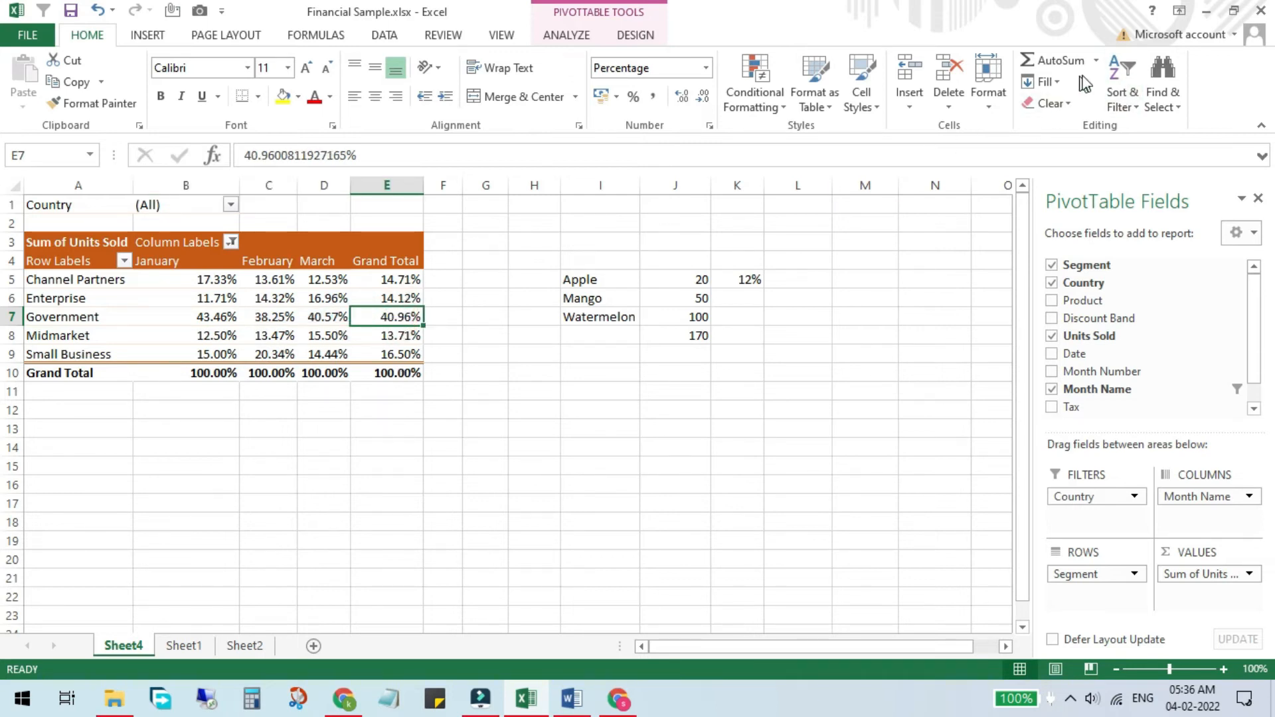
left_click(1123, 96)
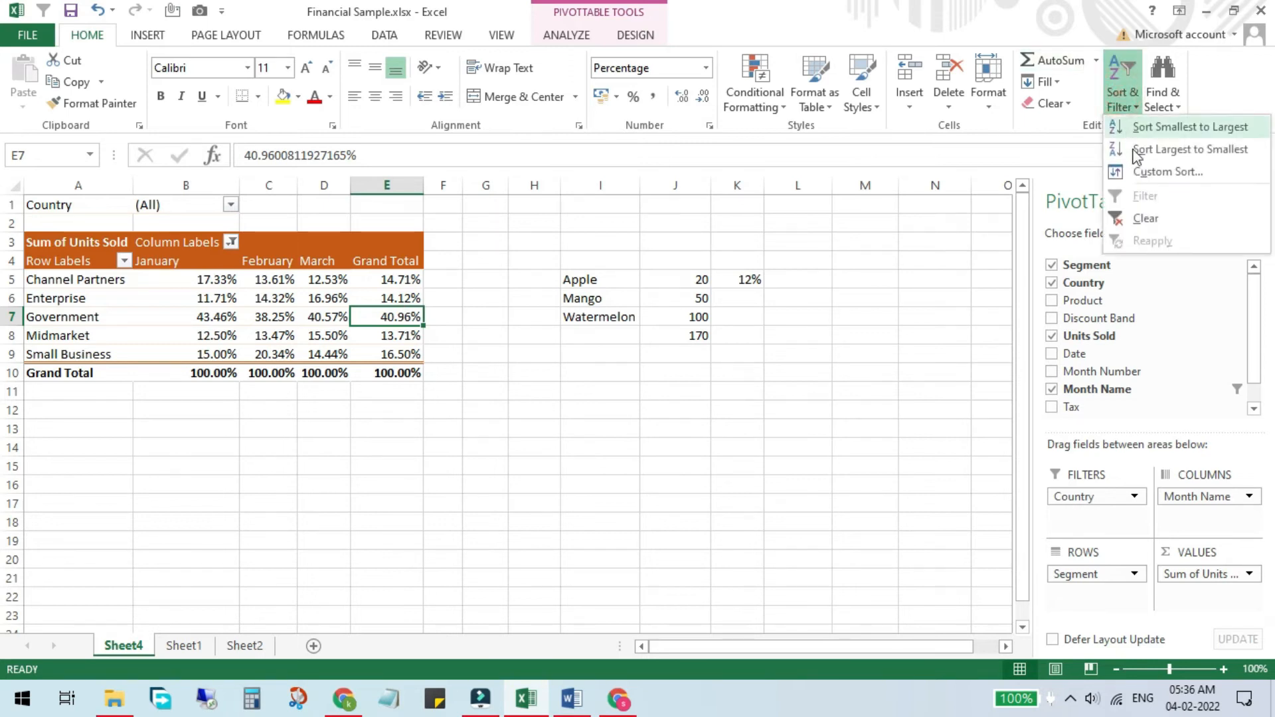
left_click(1137, 153)
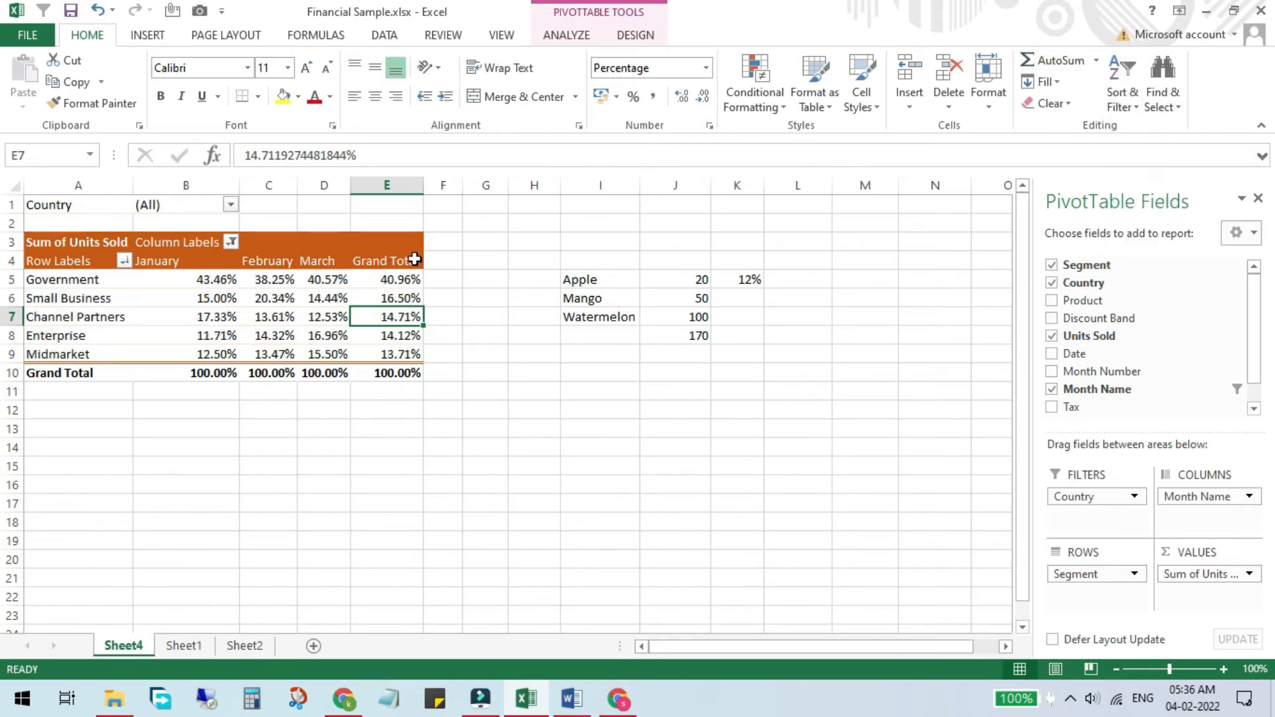
Remove both decimal places from the pivot table percentages in B5:E10.
left_click_drag(389, 279, 50, 376)
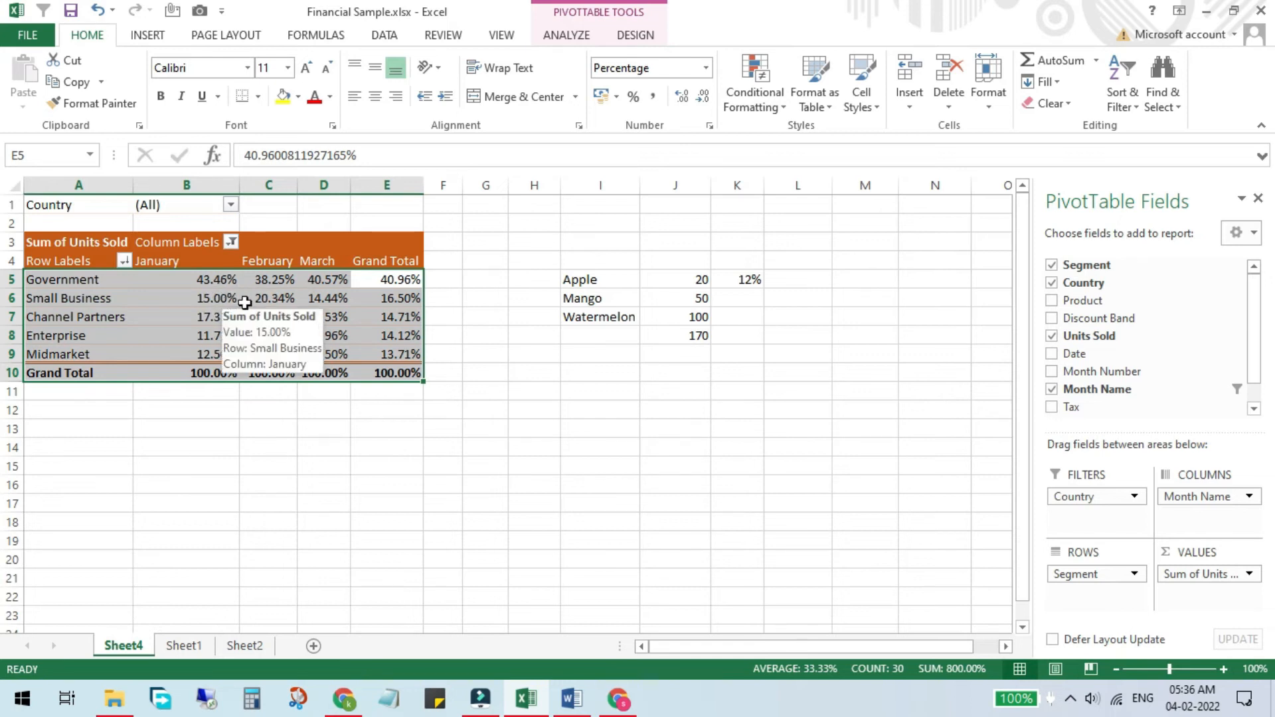
left_click_drag(401, 281, 193, 373)
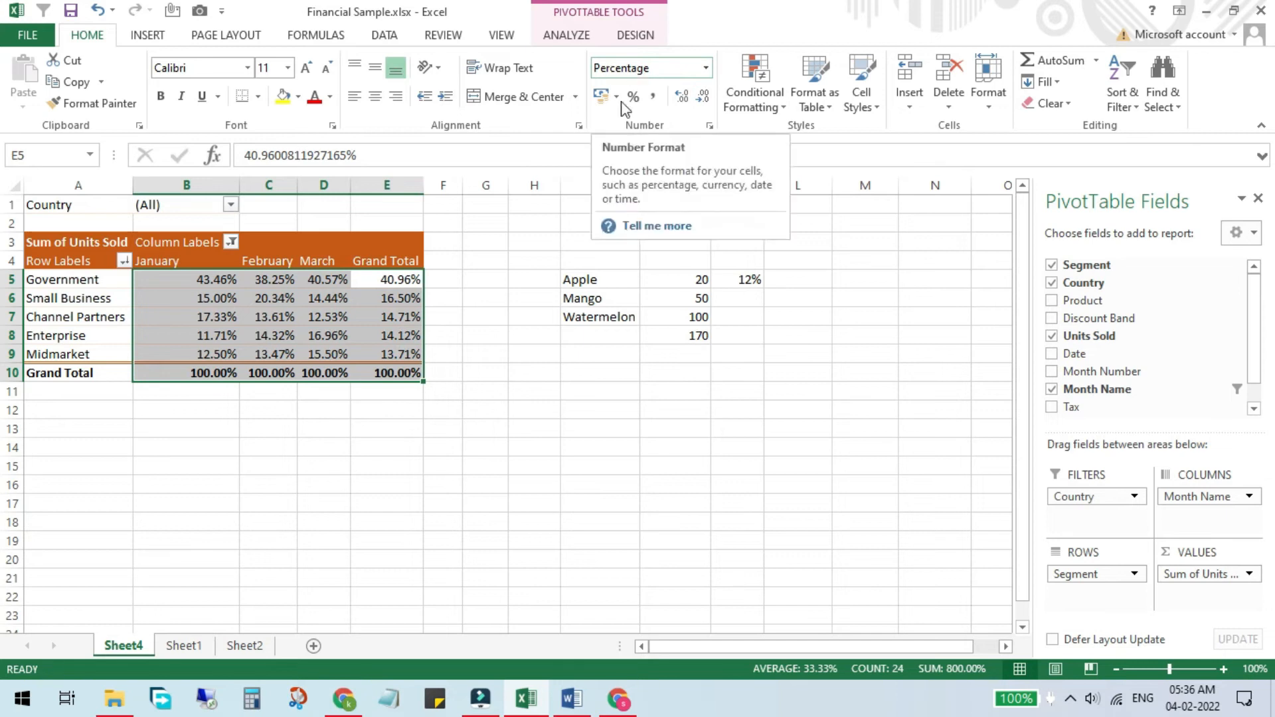
left_click(705, 97)
left_click(707, 98)
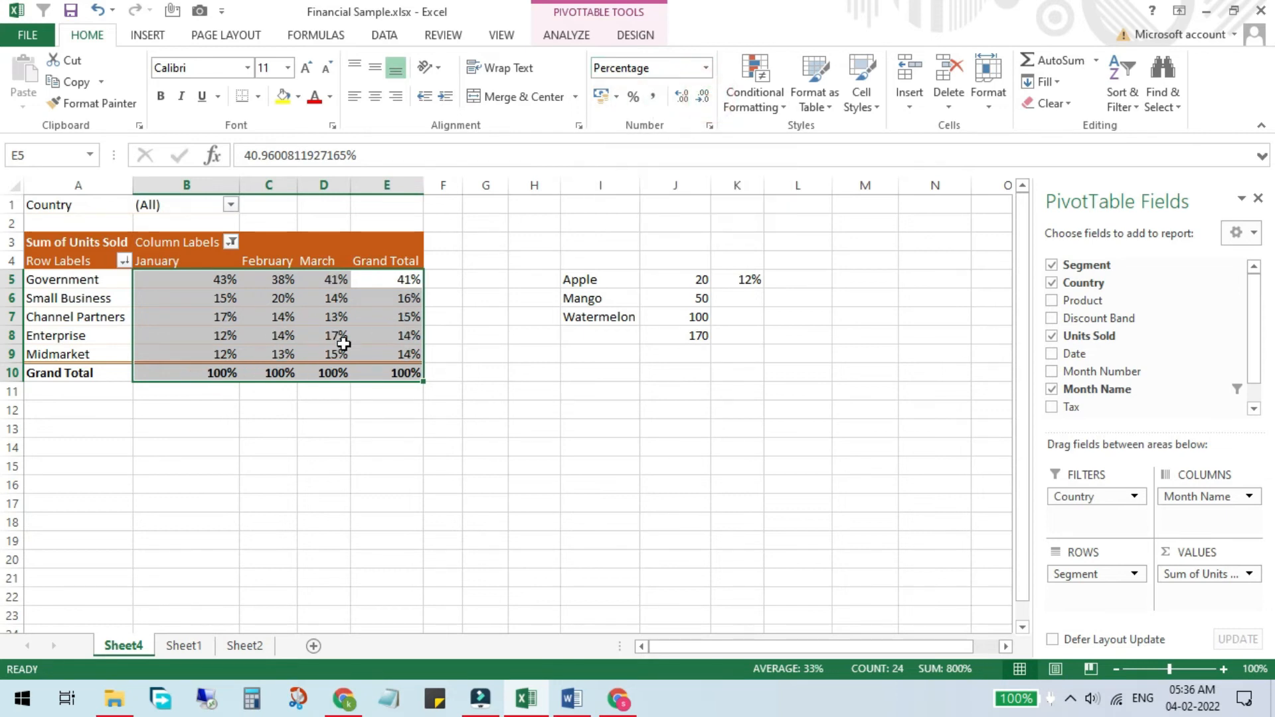
left_click(325, 358)
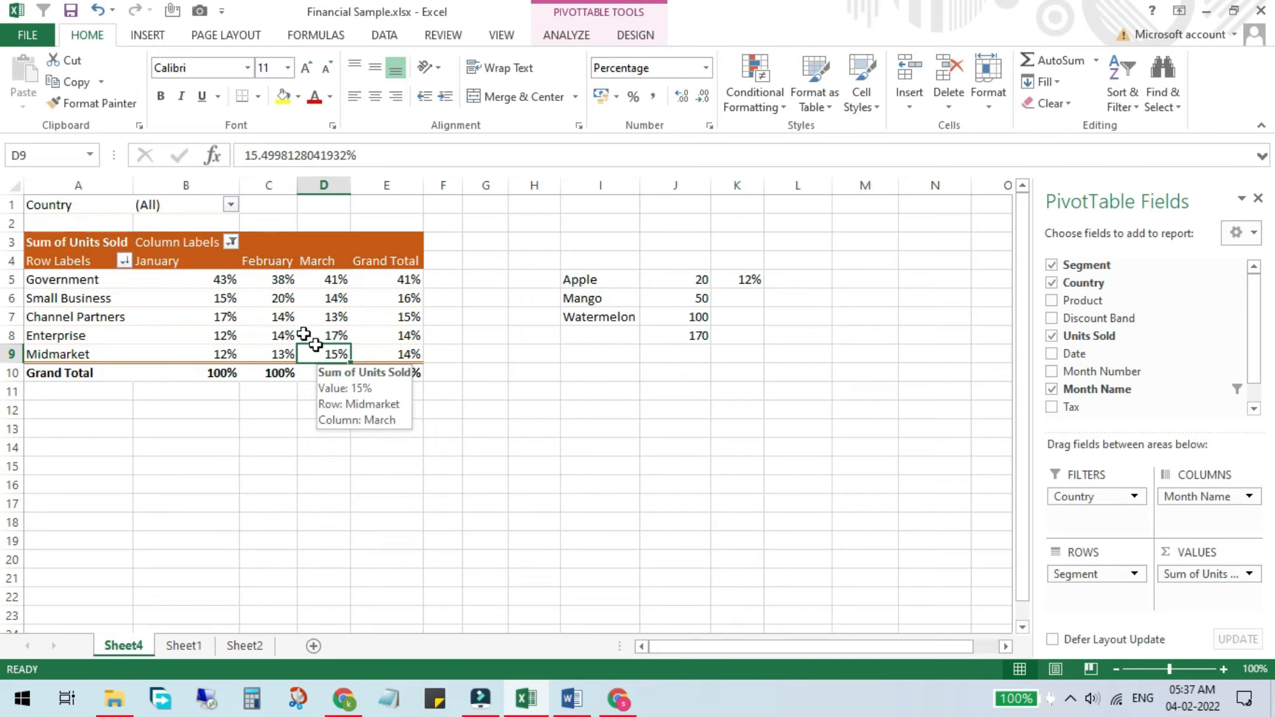
Set the pivot's units sold values back to No Calculation.
right_click(220, 273)
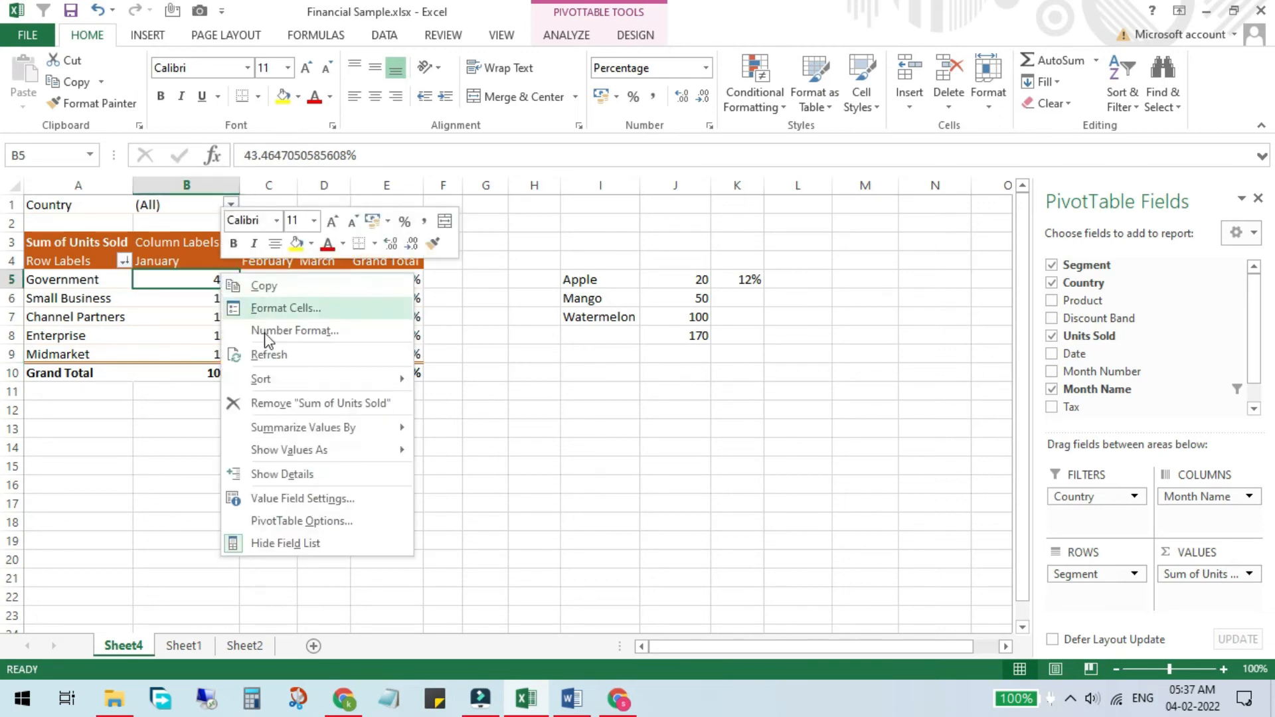
mouse_move(299, 455)
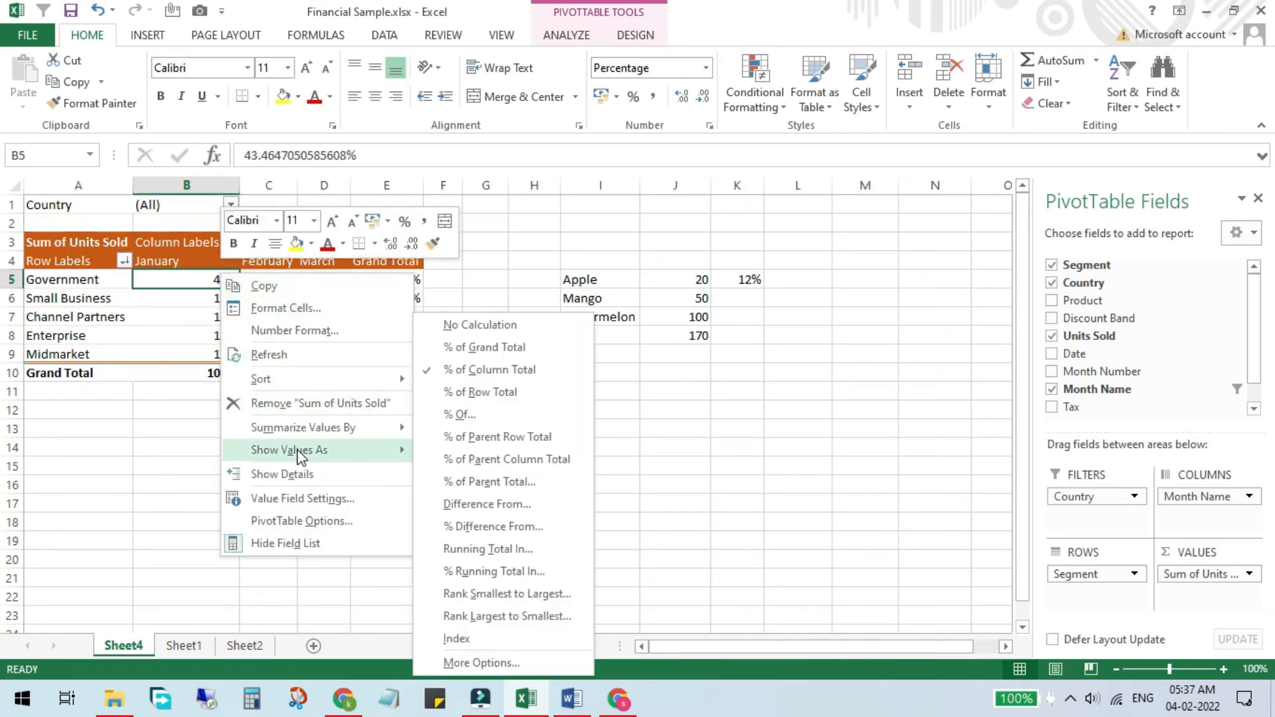
left_click(489, 325)
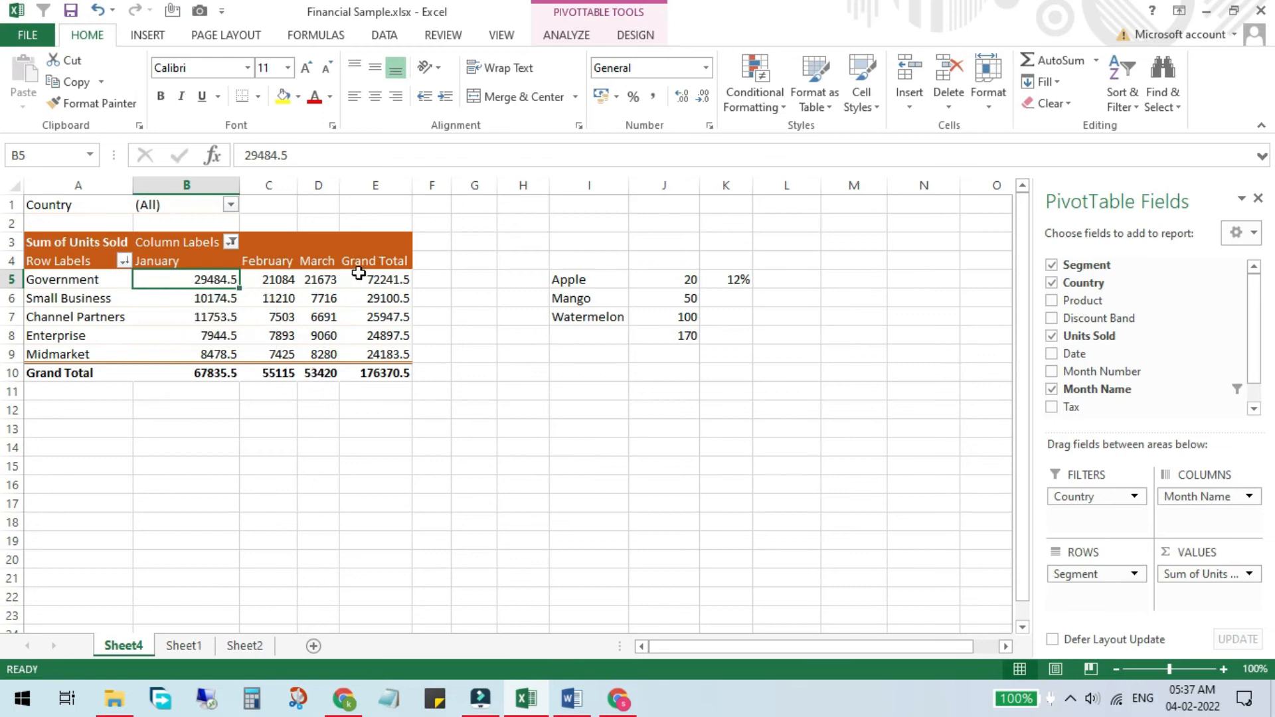
Show the pivot's units sold as % of Row Total and examine the monthly shares in the Channel Partners row.
mouse_move(139, 283)
mouse_move(189, 367)
right_click(203, 281)
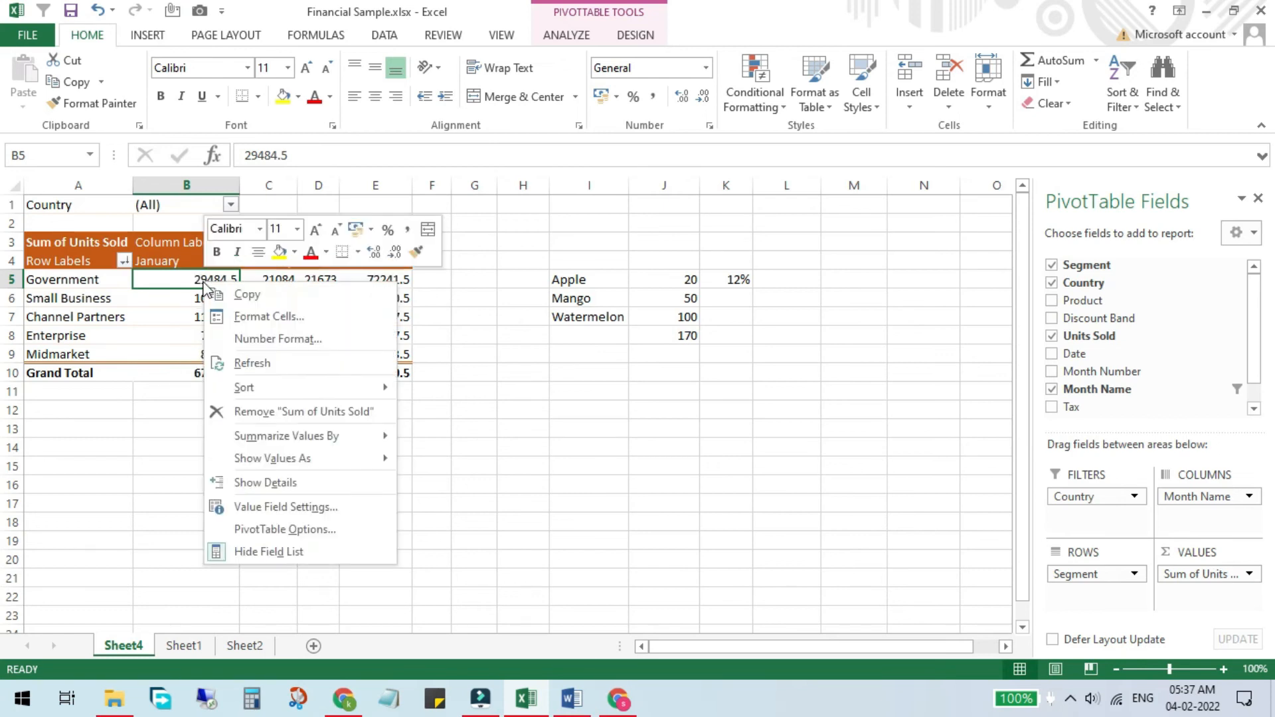
mouse_move(267, 461)
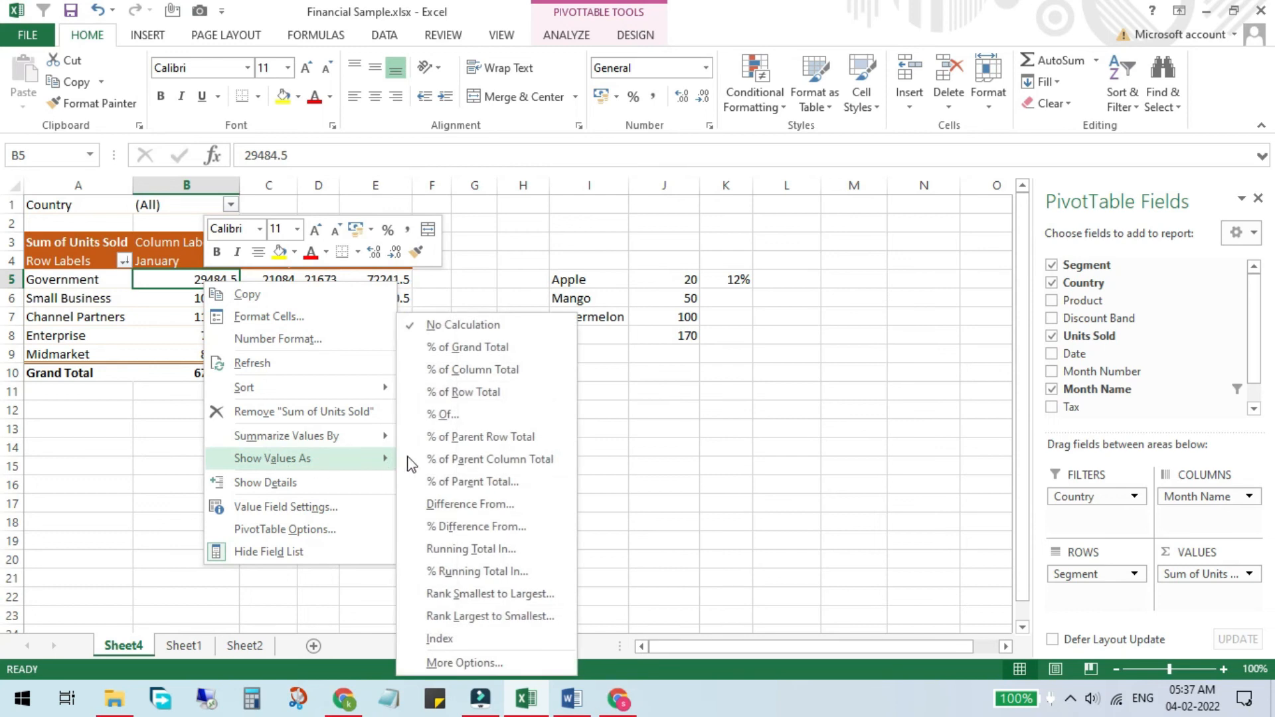
left_click(458, 392)
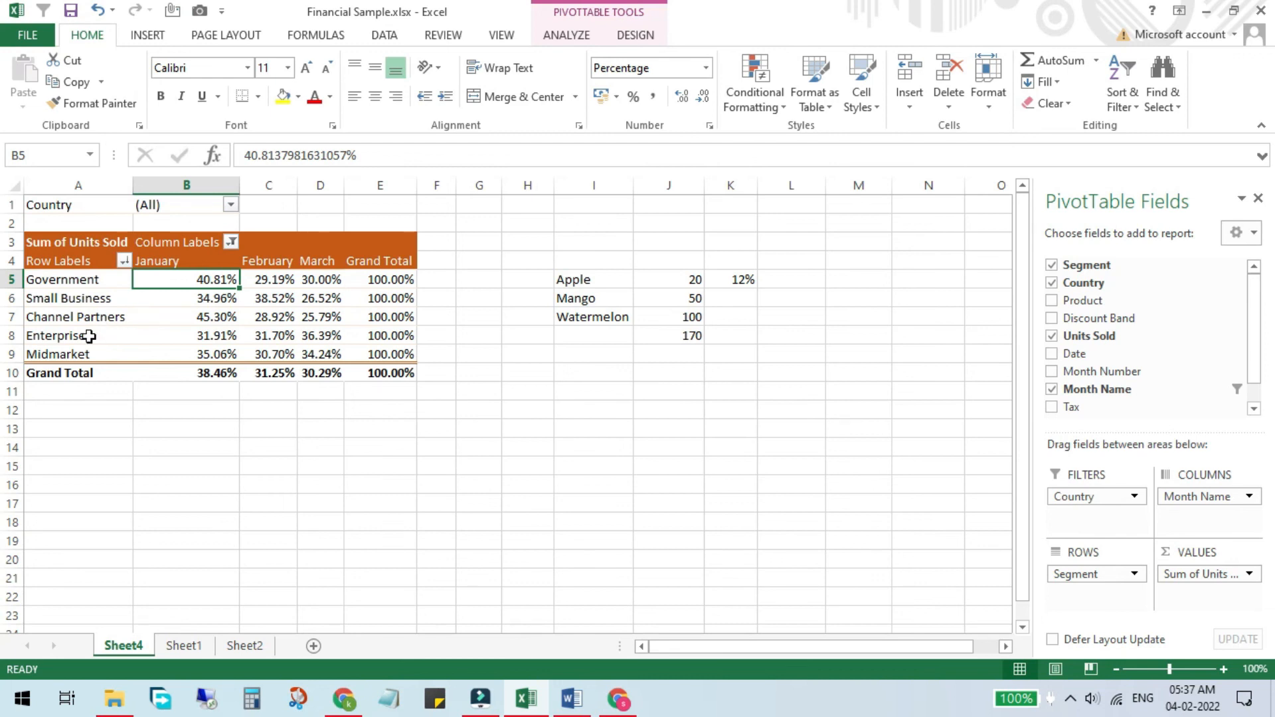
left_click_drag(181, 317, 269, 317)
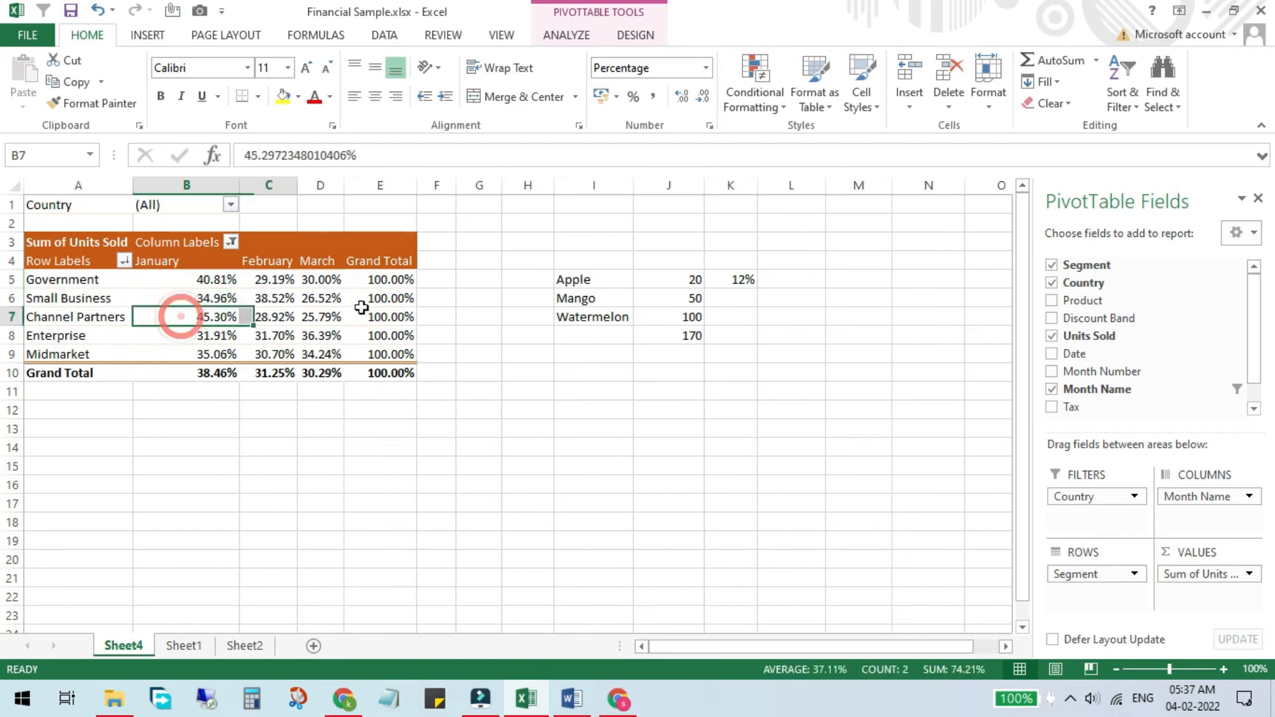
left_click_drag(362, 307, 372, 302)
left_click(191, 317)
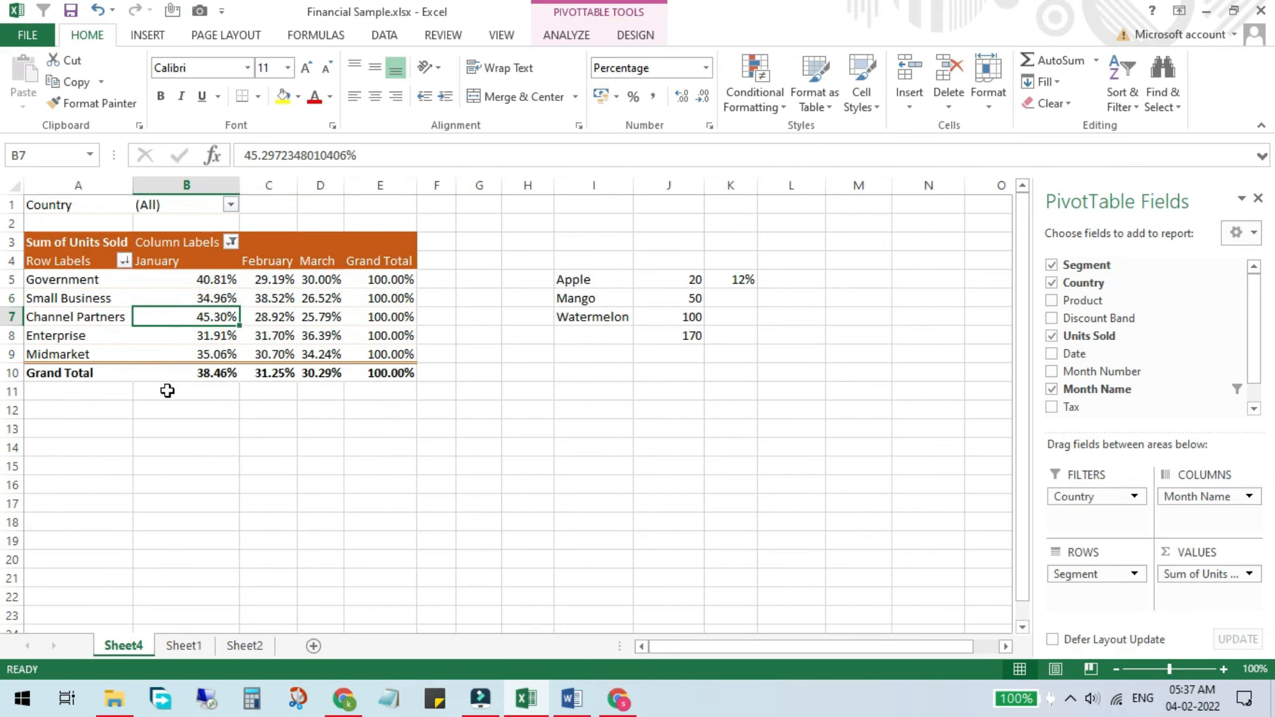